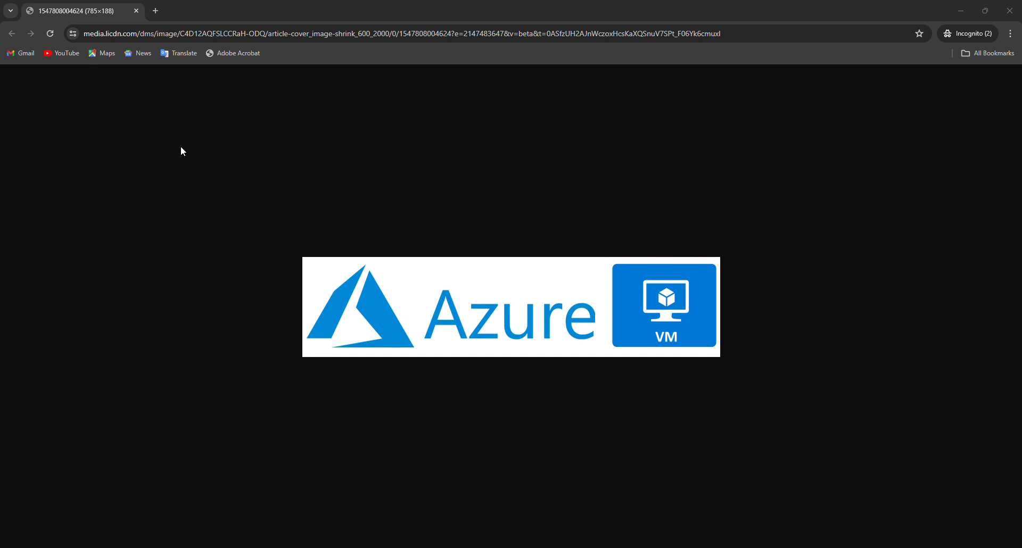
# Open portal.azure.com in a new tab and sign in with the saved account, choosing to stay signed in
pyautogui.click(158, 12)
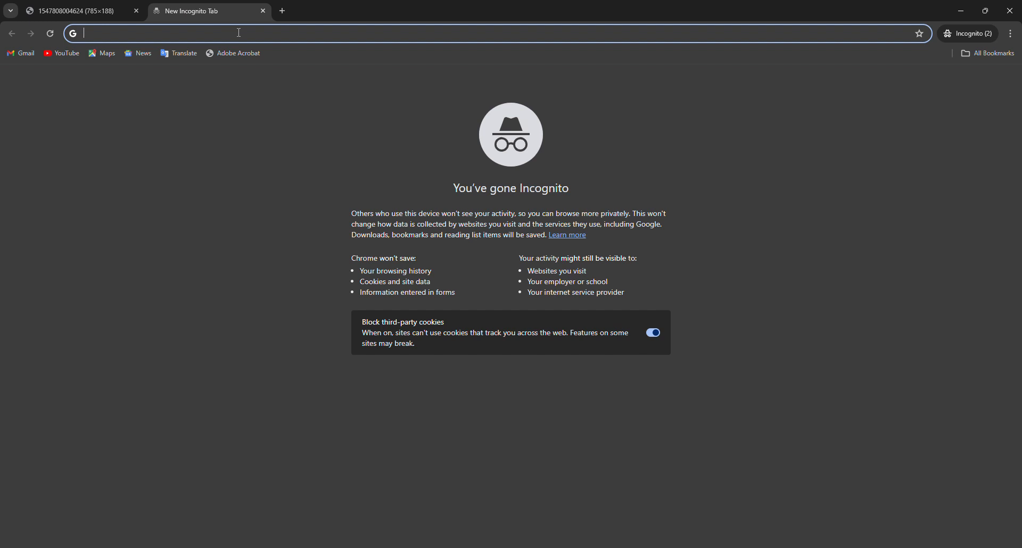
pyautogui.write('port')
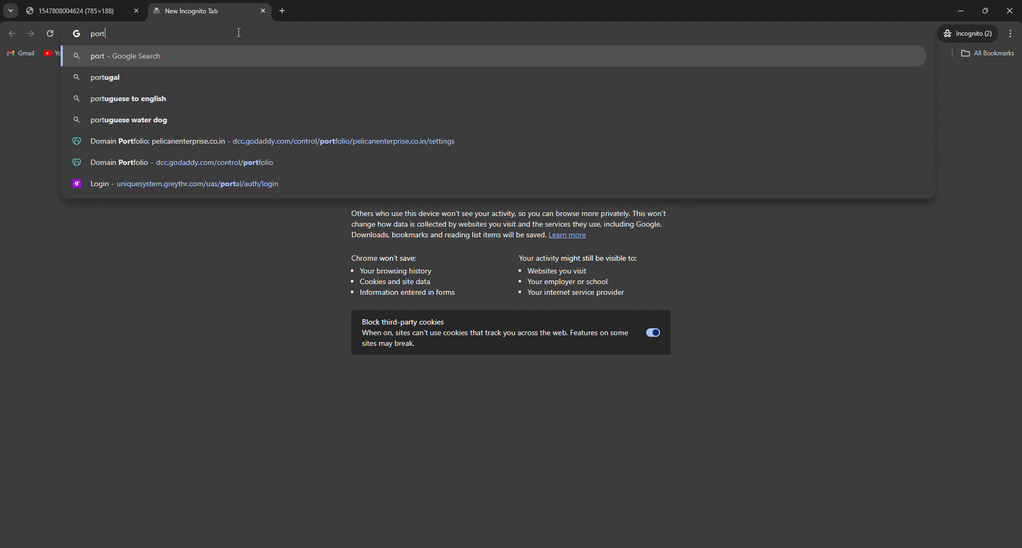
pyautogui.write('al.azu')
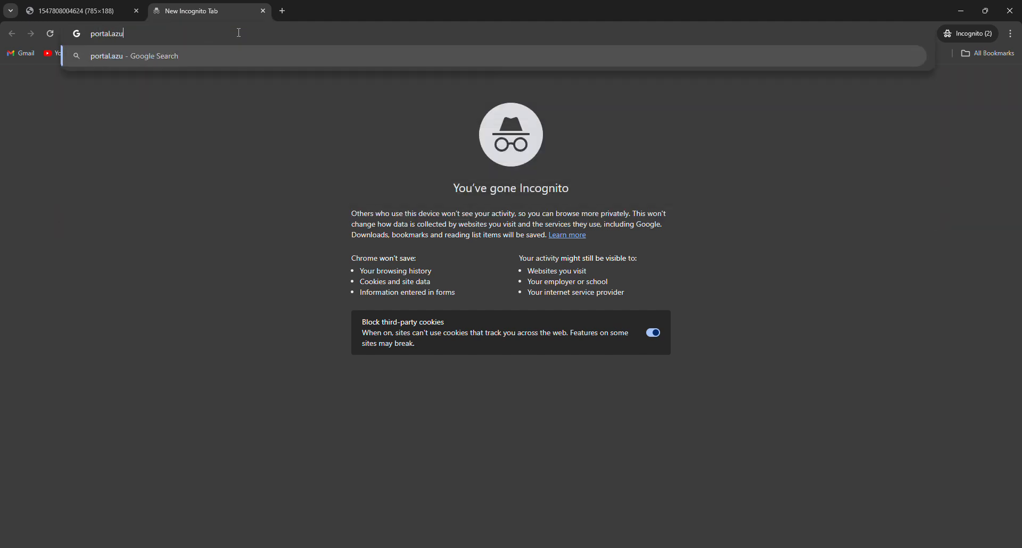
pyautogui.write('re.co')
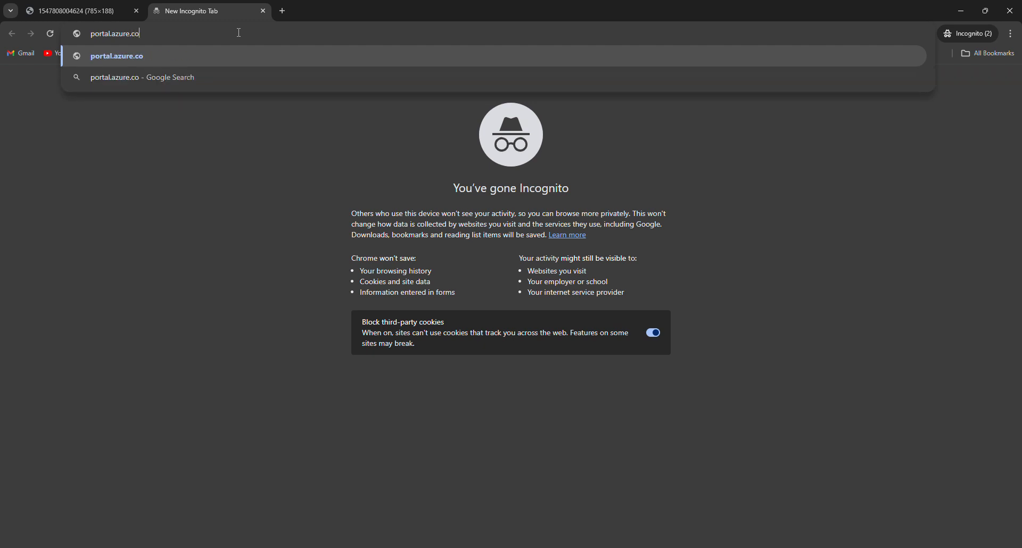
pyautogui.write('m')
pyautogui.press('Return')
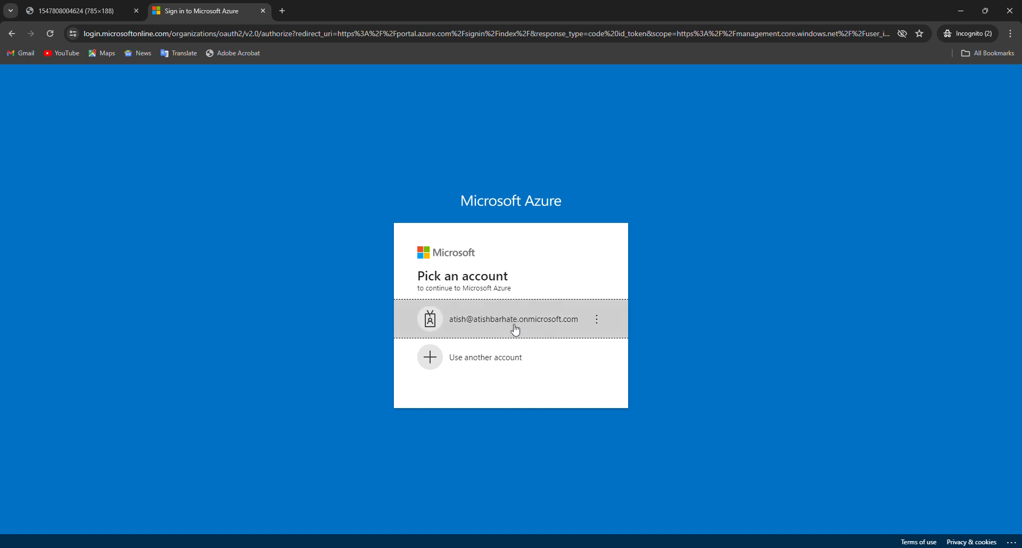
pyautogui.click(515, 330)
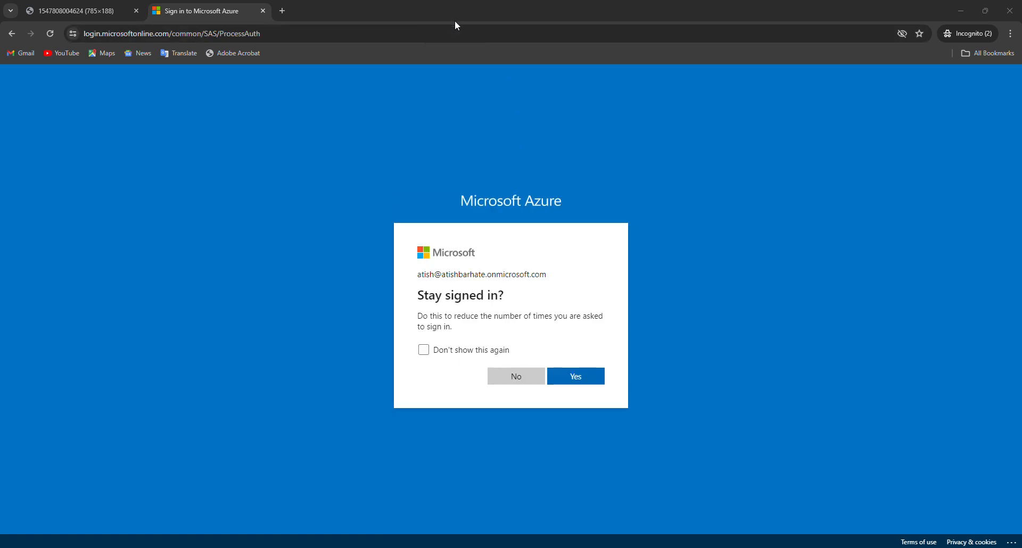
pyautogui.click(578, 382)
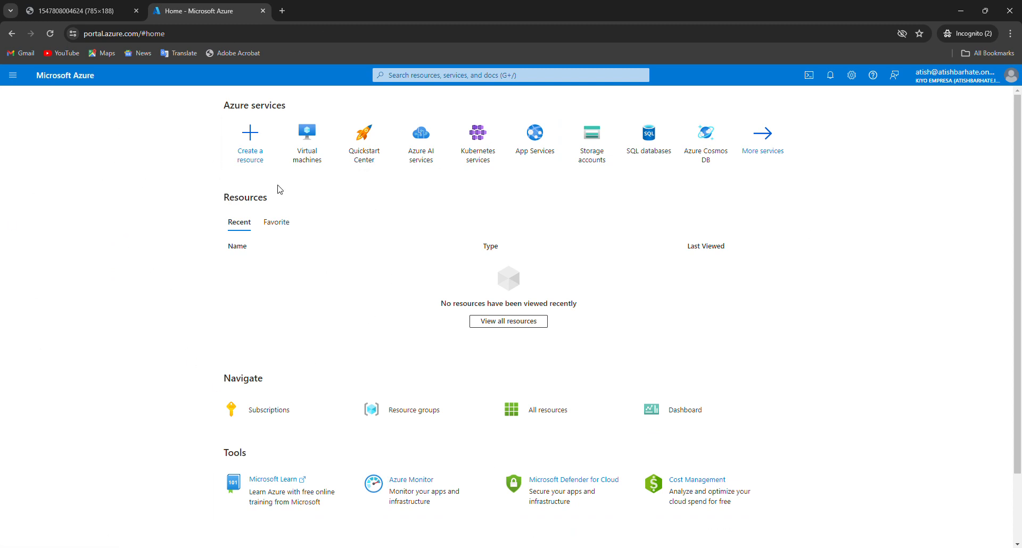
# Start creating a new Azure virtual machine from the Virtual machines service
pyautogui.click(319, 140)
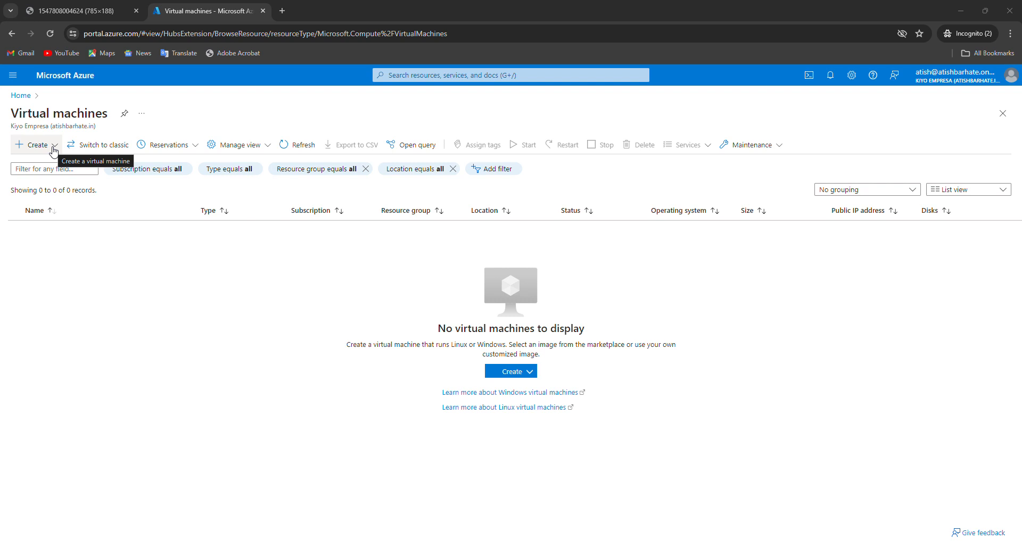
pyautogui.click(54, 151)
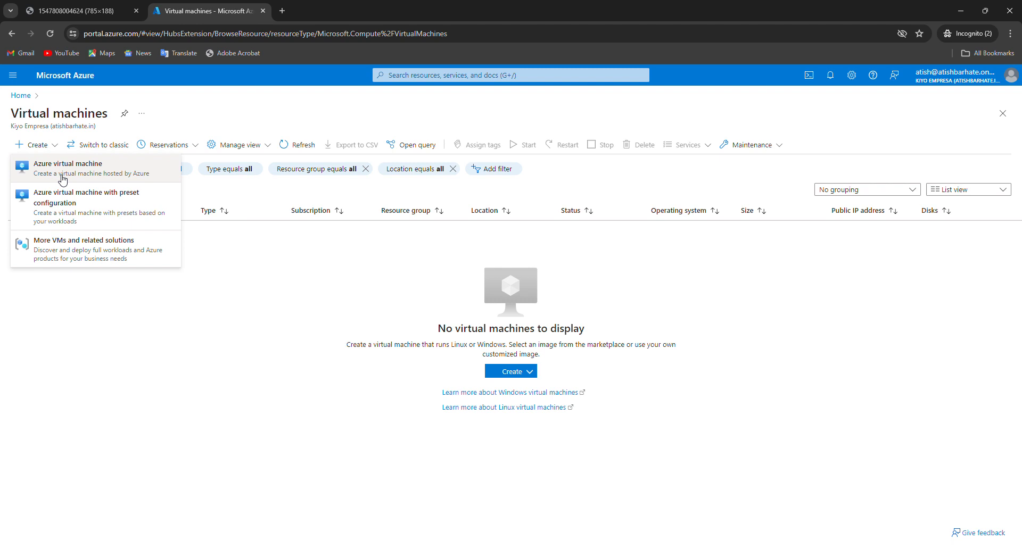
pyautogui.click(63, 179)
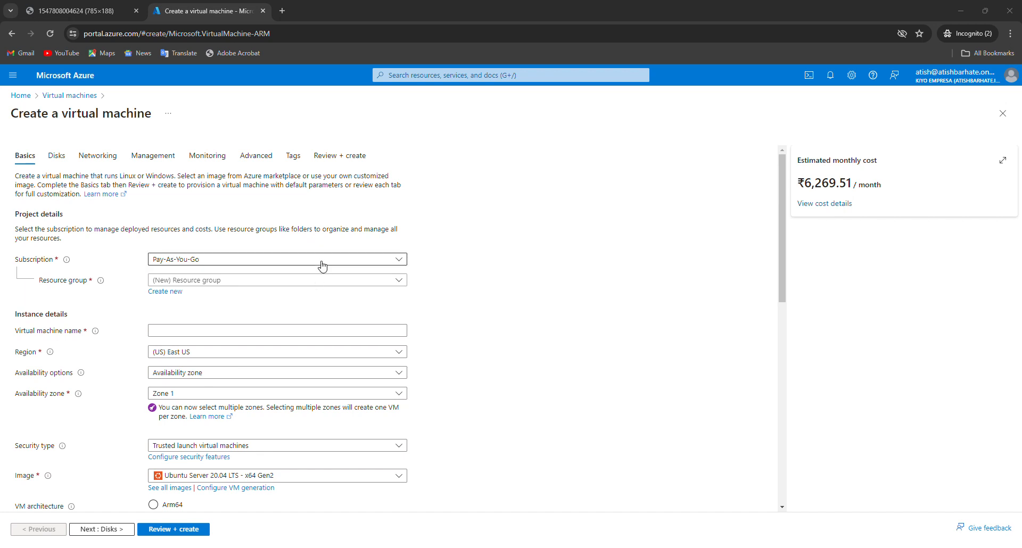
# Create a new resource group named Test for the virtual machine under the Pay-As-You-Go subscription
pyautogui.click(323, 268)
pyautogui.click(322, 268)
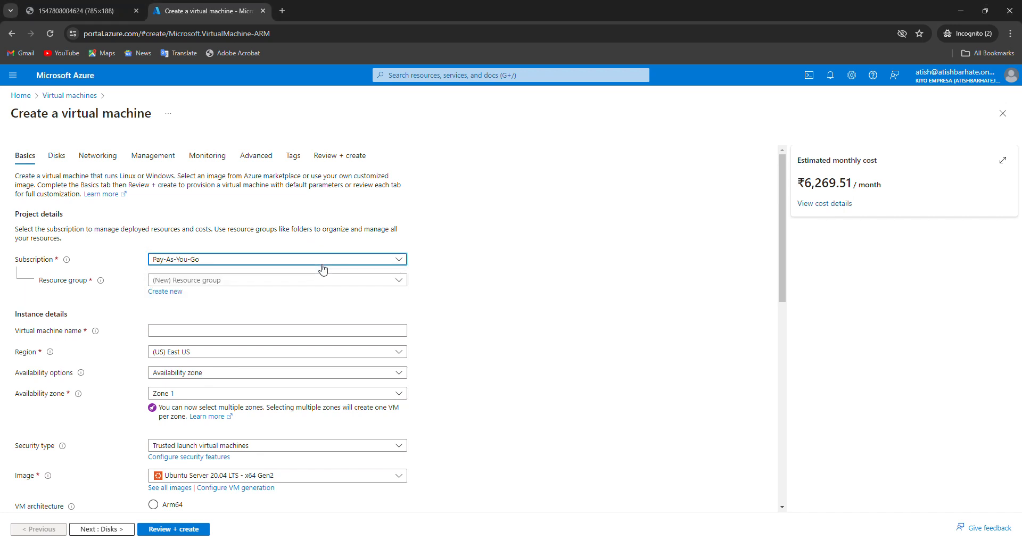
pyautogui.scroll(-1, 319, 318)
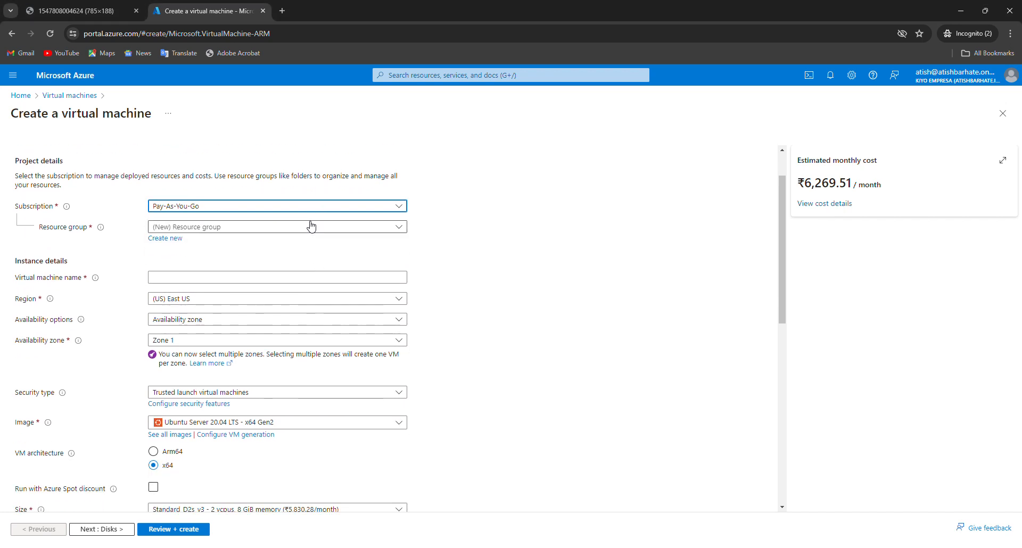
pyautogui.click(212, 230)
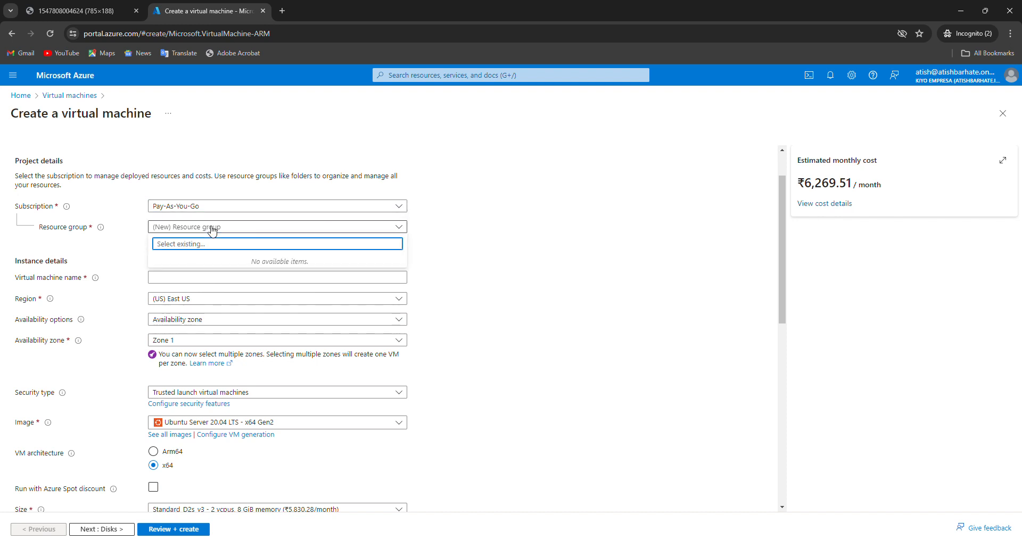
pyautogui.click(212, 229)
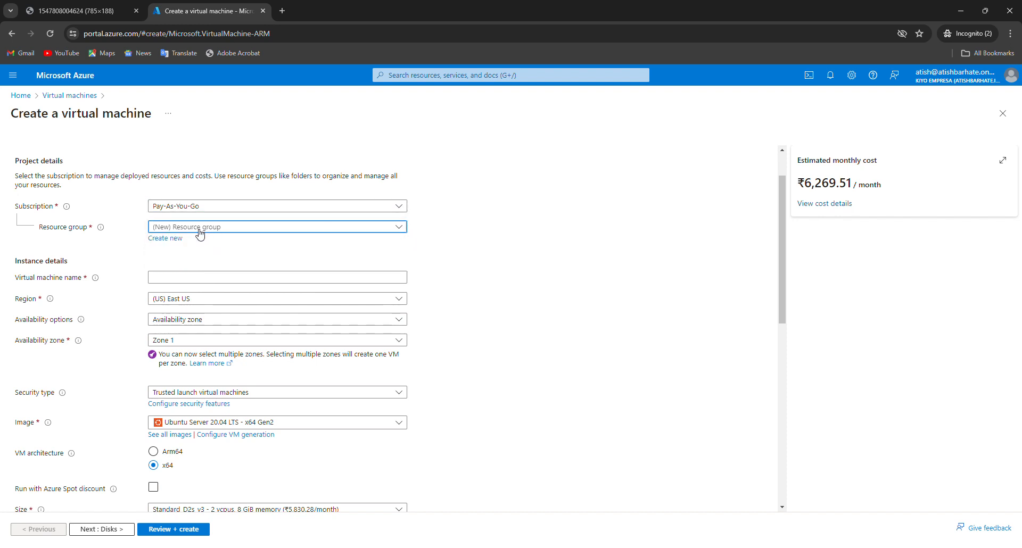
pyautogui.click(169, 241)
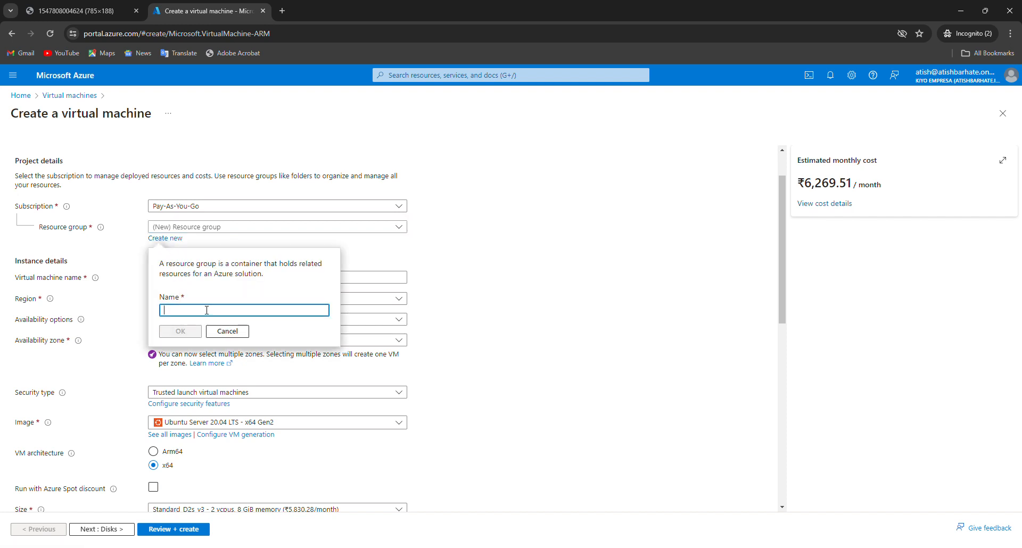
pyautogui.write('T')
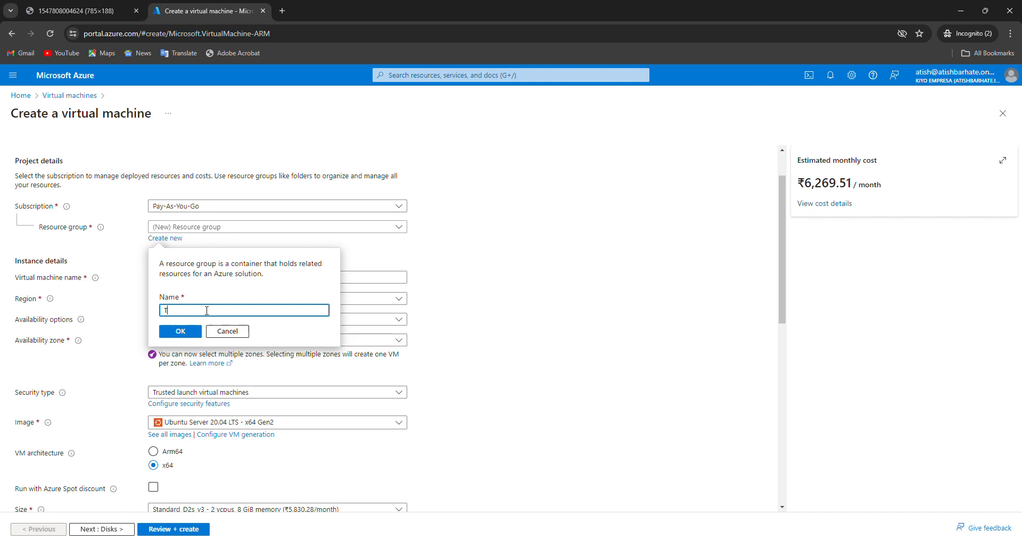
pyautogui.write('est')
pyautogui.click(192, 334)
# Name the virtual machine Test-VM-01 and set its region to (Asia Pacific) Central India
pyautogui.click(213, 278)
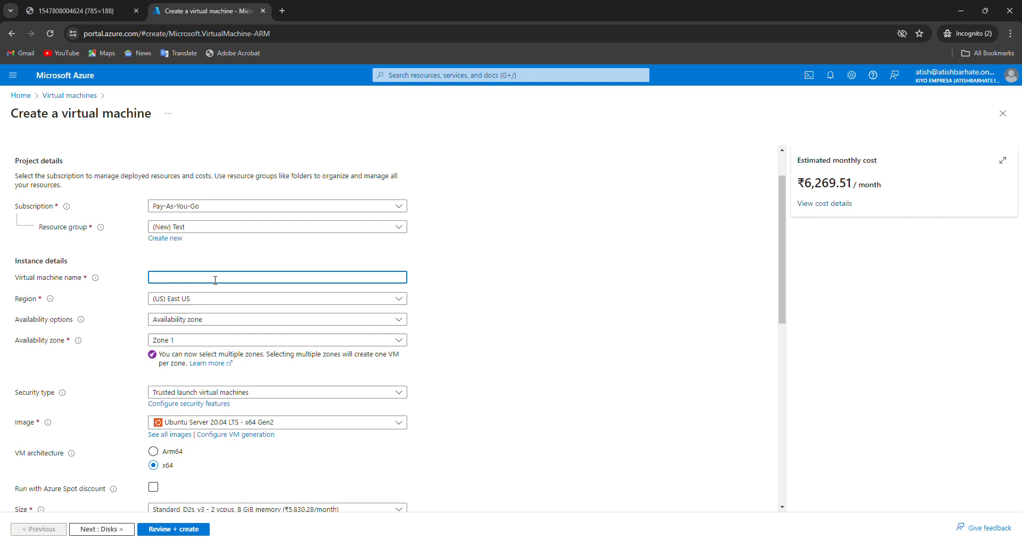
pyautogui.write('Test-VM-01')
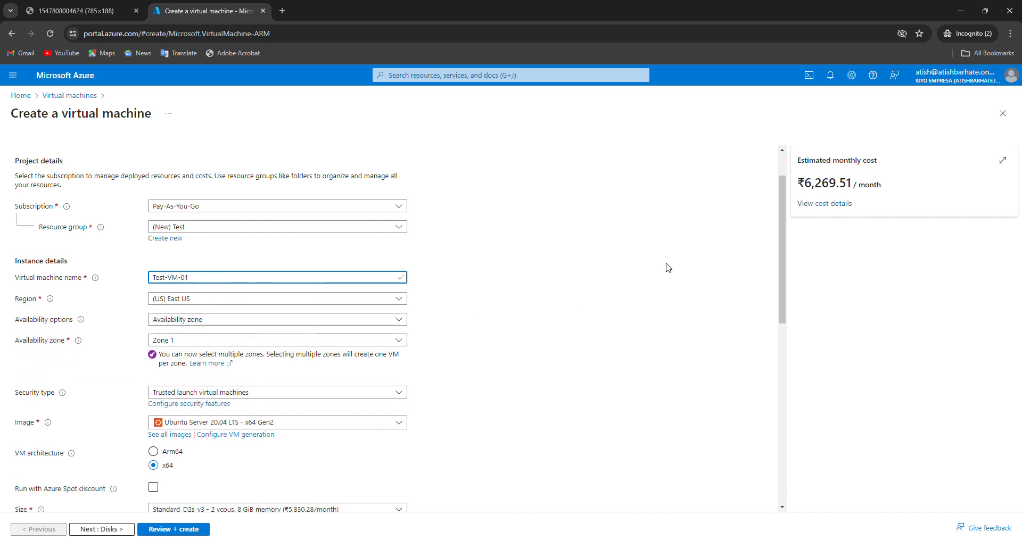
pyautogui.scroll(-1, 498, 391)
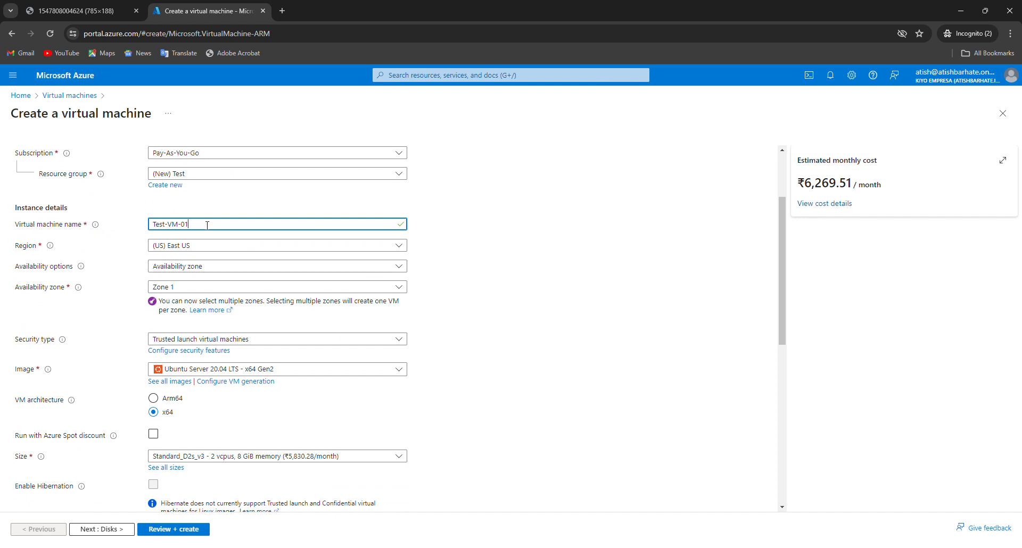
pyautogui.click(188, 249)
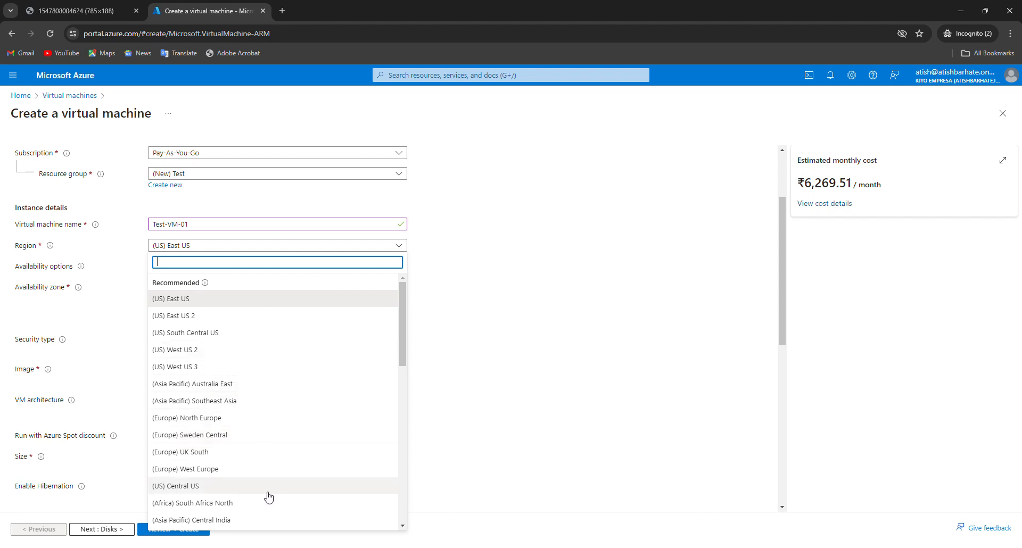
pyautogui.scroll(-4, 273, 466)
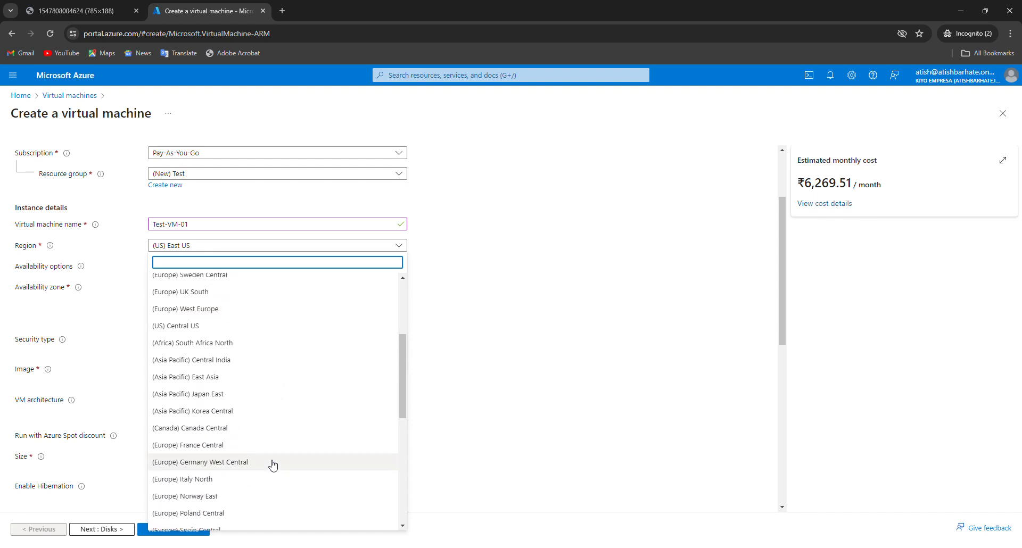
pyautogui.scroll(-4, 273, 466)
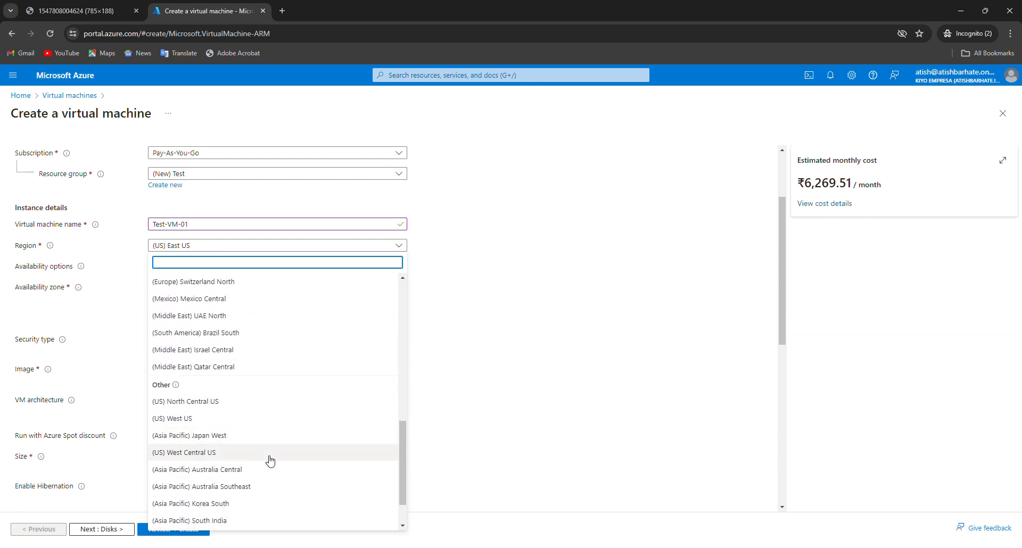
pyautogui.write('centr')
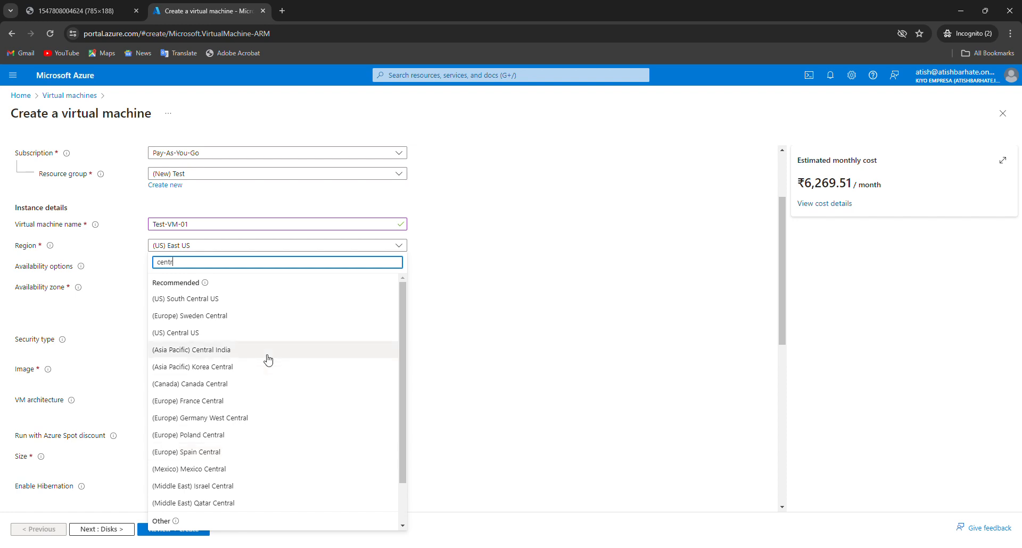
pyautogui.scroll(-1, 256, 454)
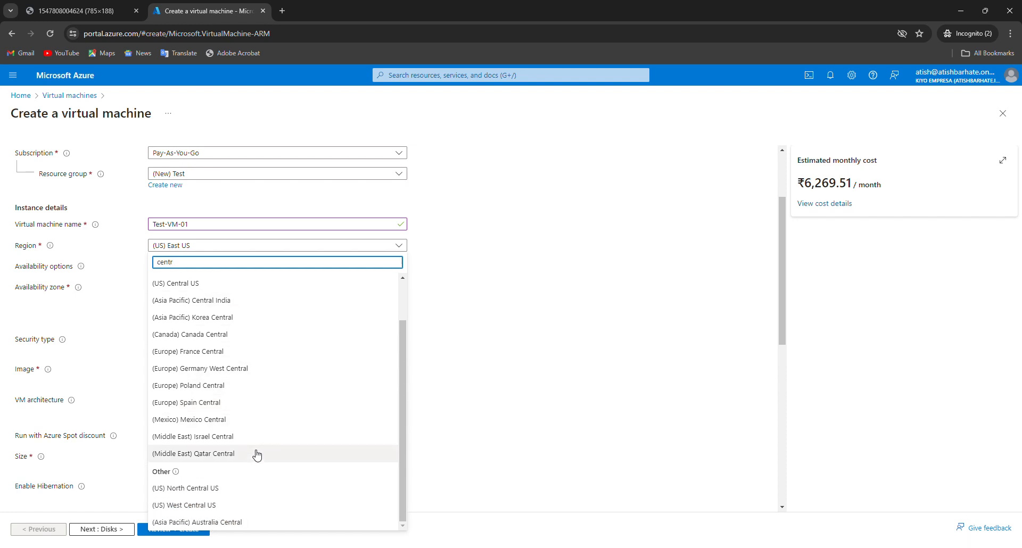
pyautogui.scroll(1, 257, 455)
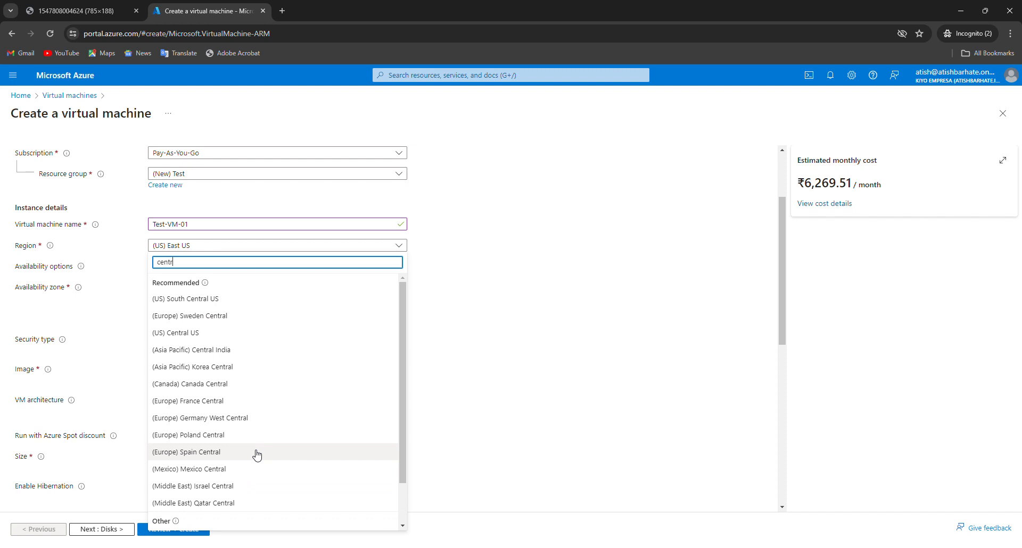
pyautogui.click(237, 351)
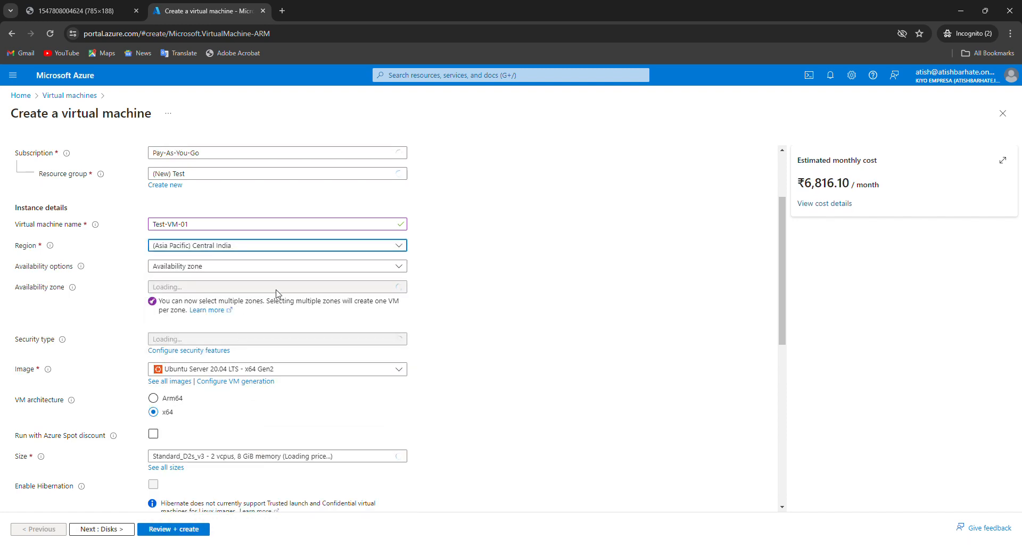
# Set the availability options to No infrastructure redundancy required and choose Trusted launch virtual machines as the security type
pyautogui.click(296, 271)
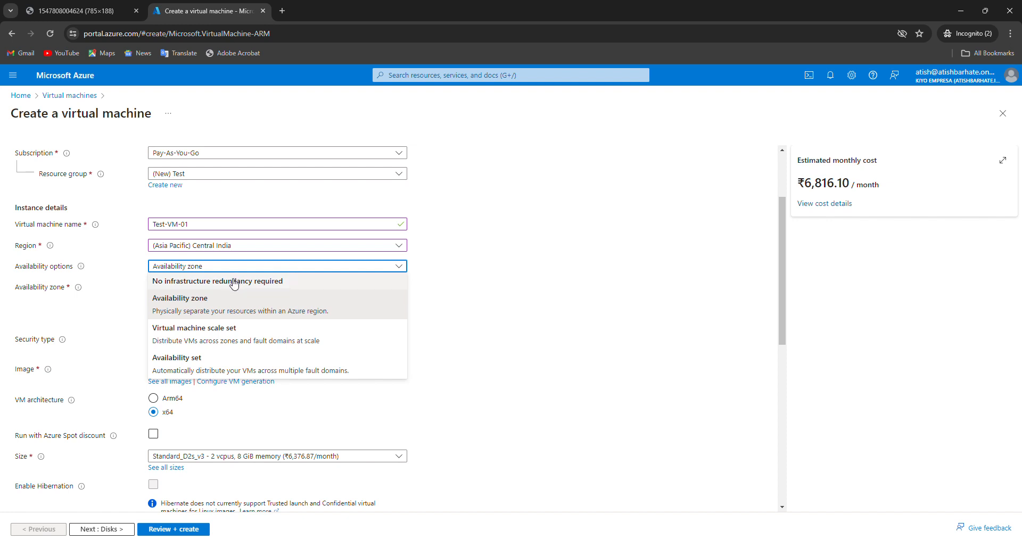
pyautogui.click(197, 282)
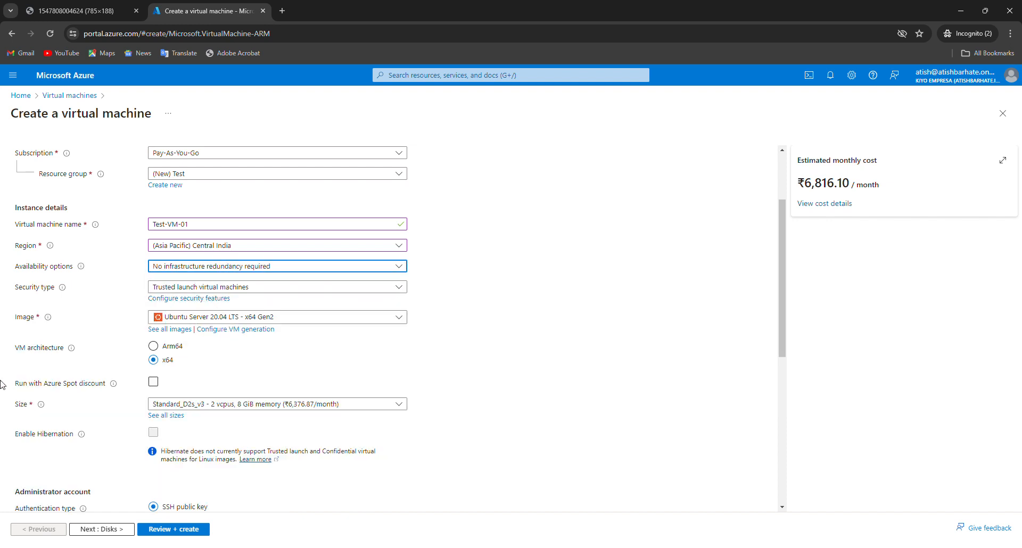
pyautogui.click(398, 289)
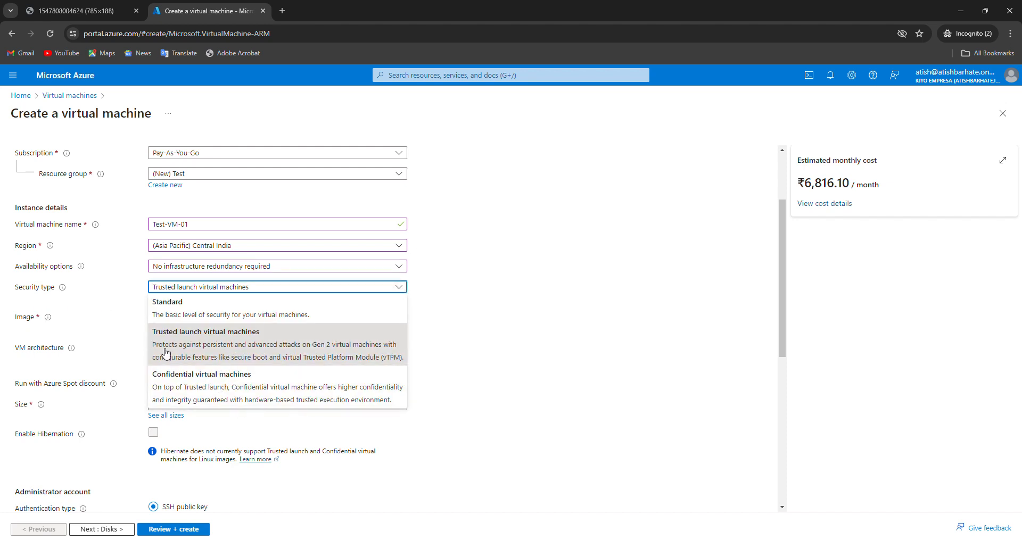
pyautogui.click(375, 349)
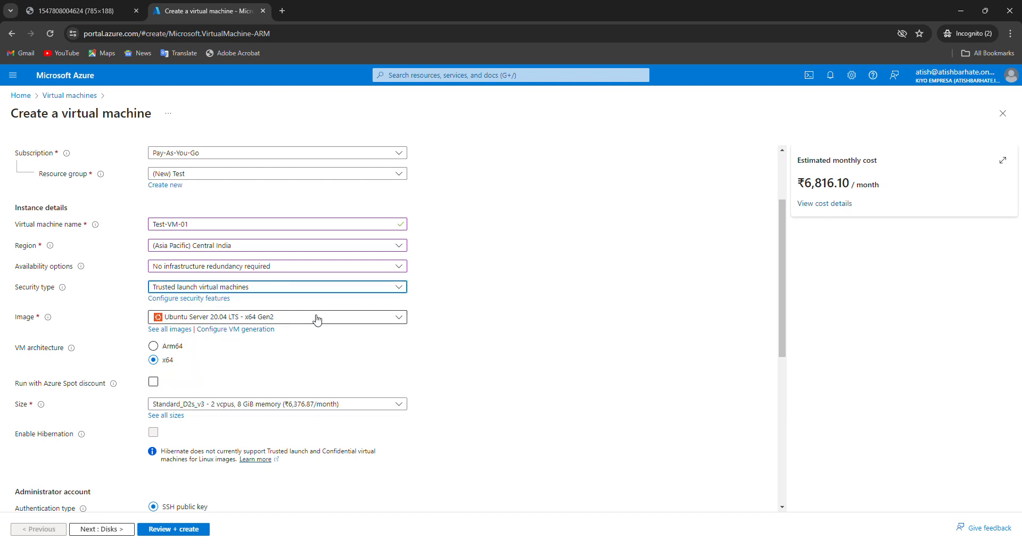
# Choose Windows 11 Pro, version 22H2 - x64 Gen2 as the virtual machine's image
pyautogui.click(404, 323)
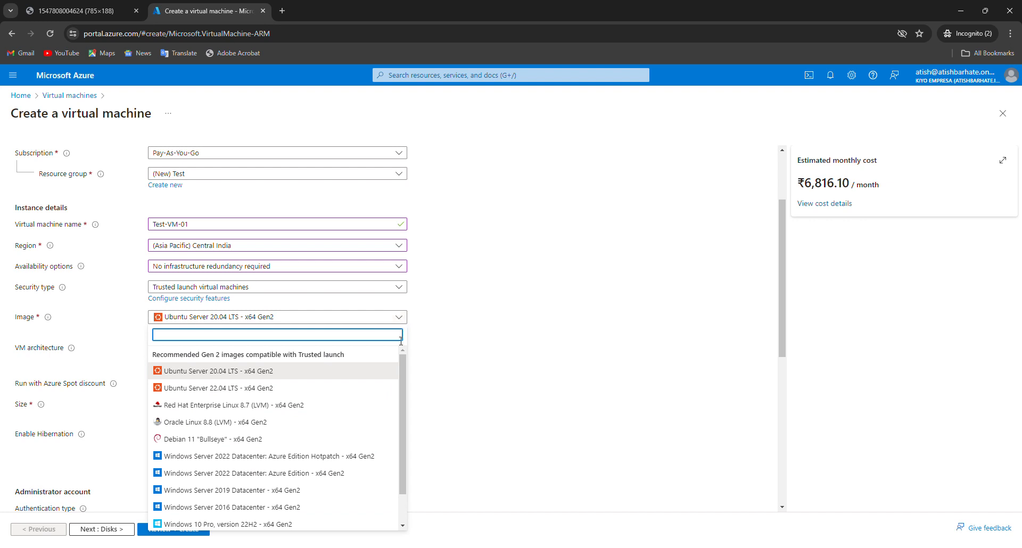
pyautogui.scroll(-2, 367, 453)
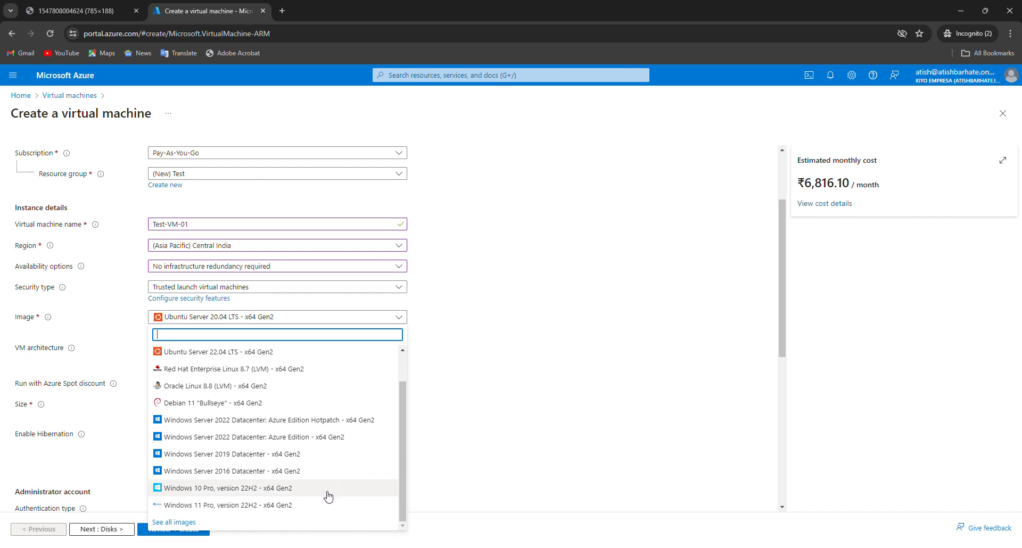
pyautogui.click(286, 505)
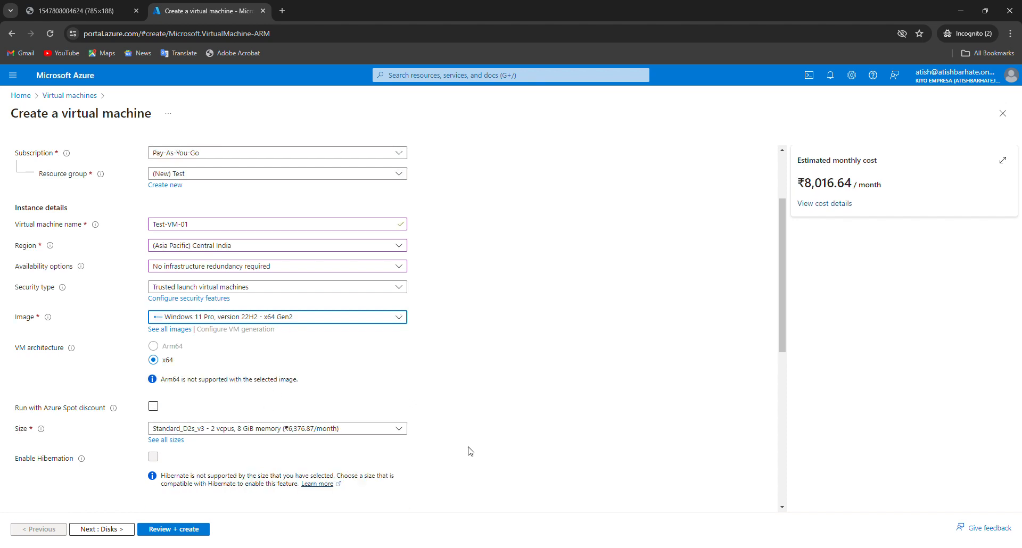
pyautogui.scroll(-3, 458, 469)
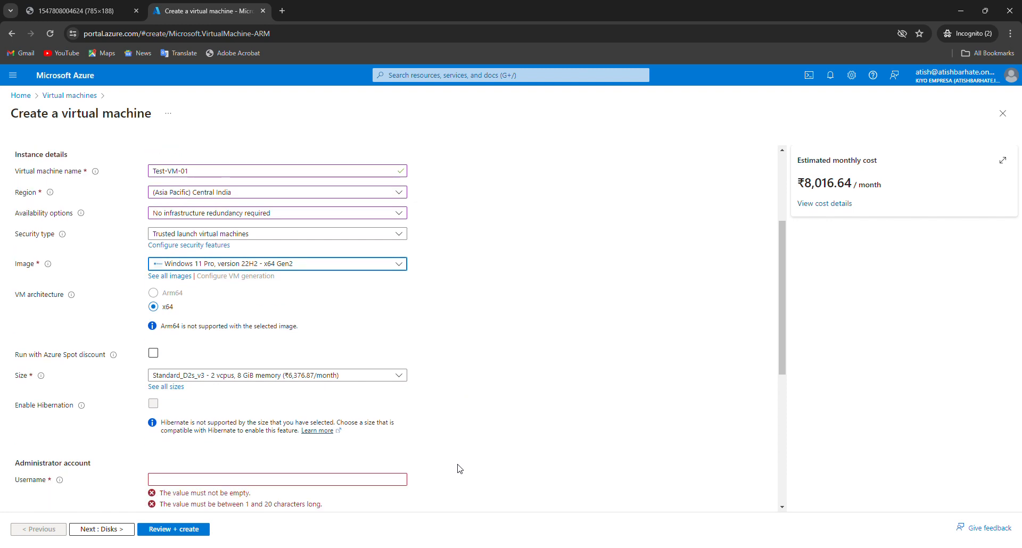
pyautogui.scroll(1, 434, 477)
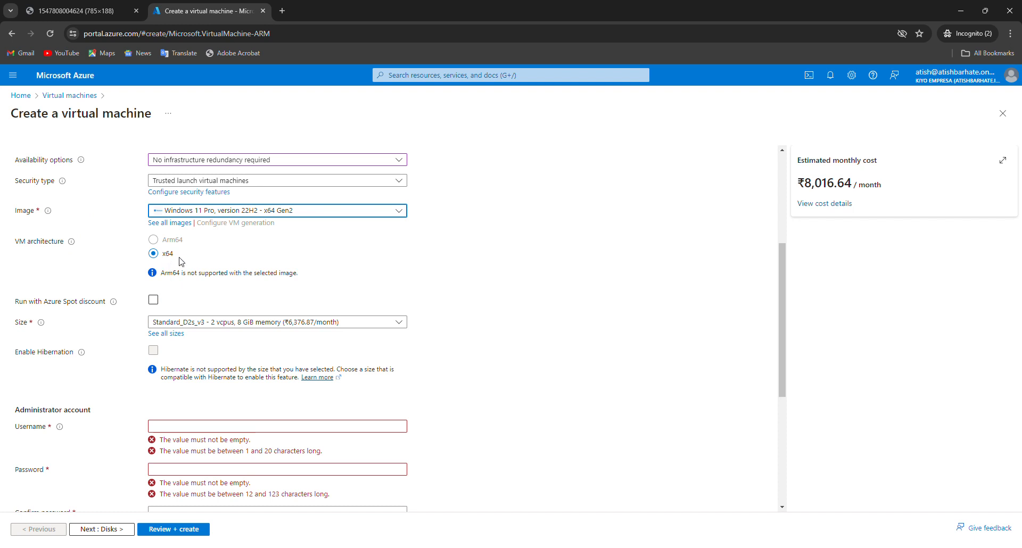
# Open the full list of virtual machine sizes and expand the B-Series v2 group
pyautogui.scroll(-2, 322, 357)
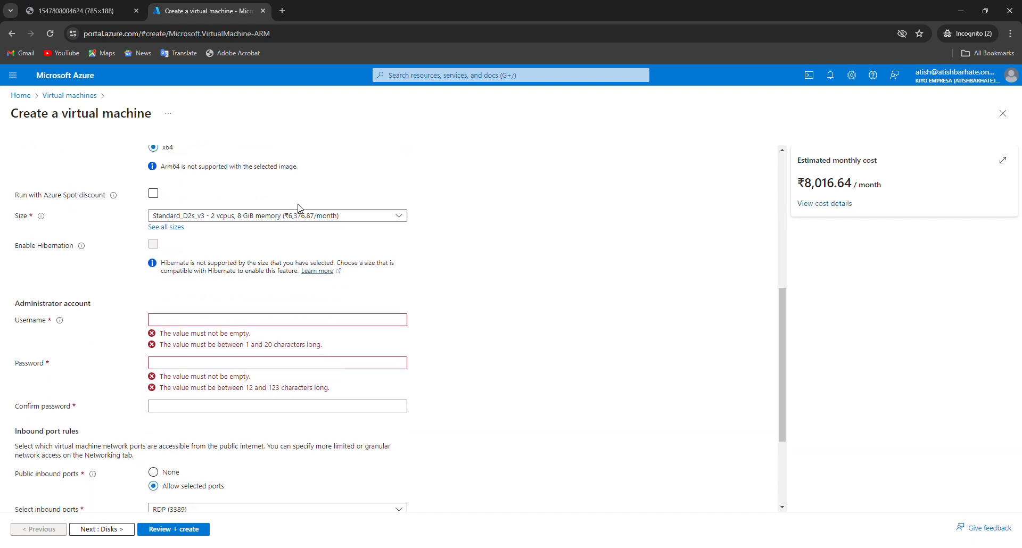
pyautogui.click(398, 217)
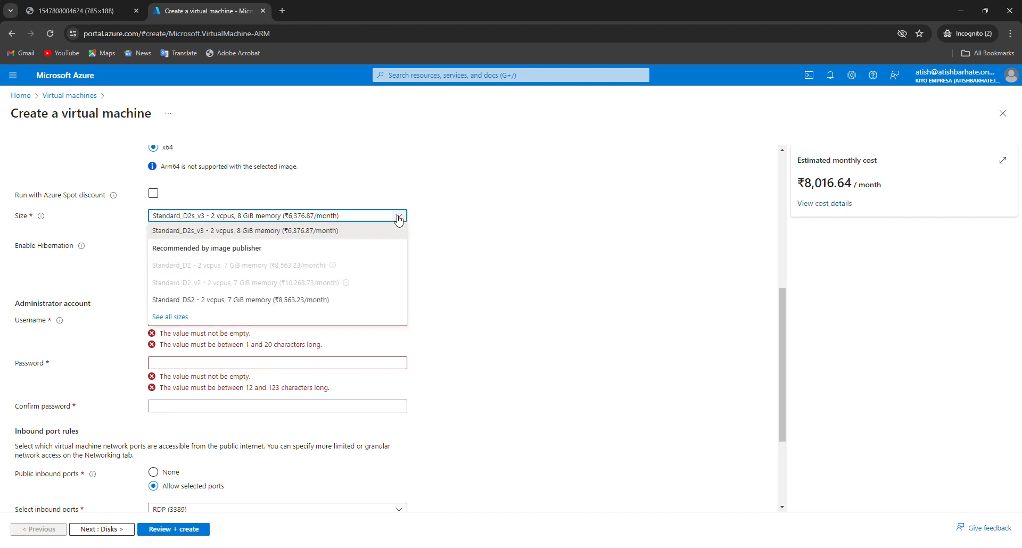
pyautogui.click(399, 218)
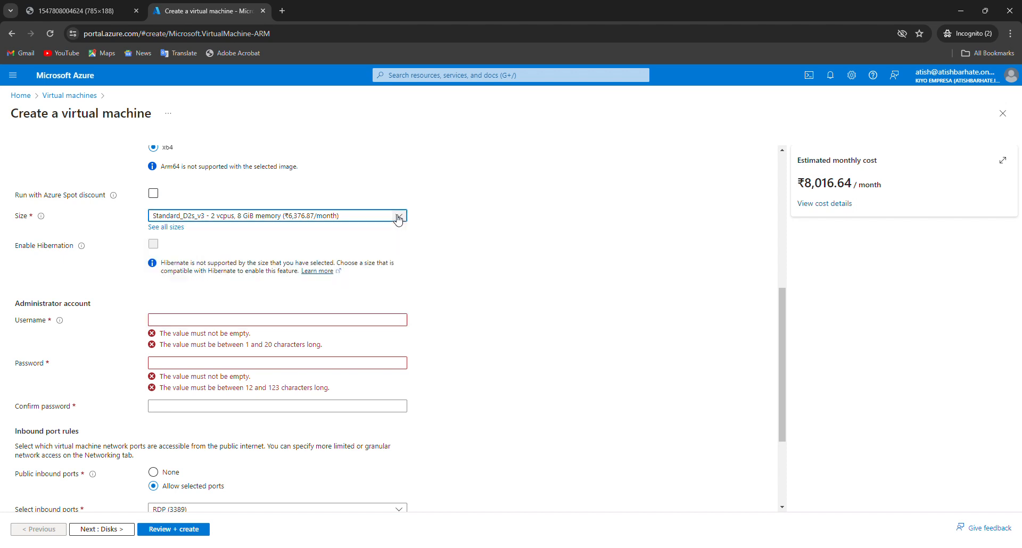
pyautogui.click(167, 229)
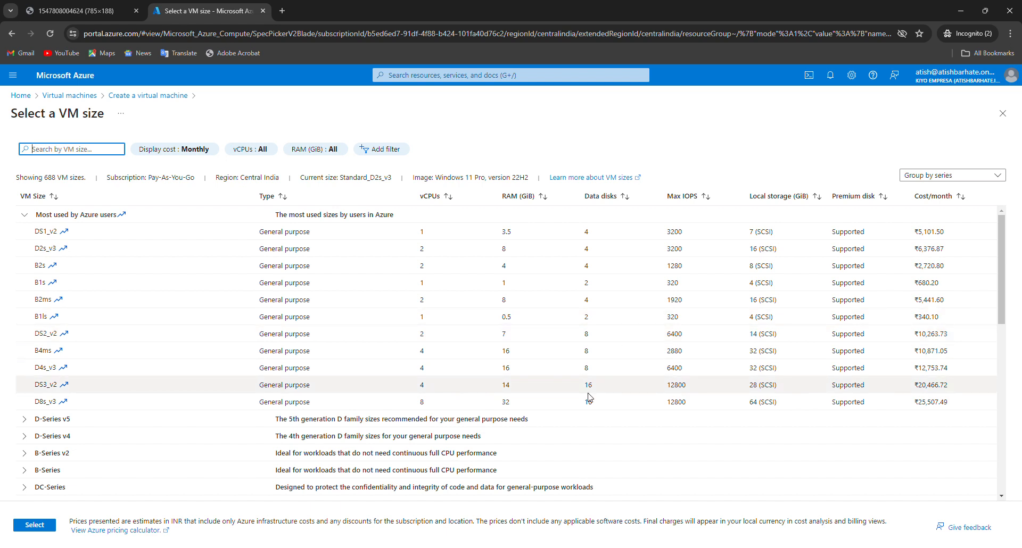
pyautogui.scroll(-2, 210, 469)
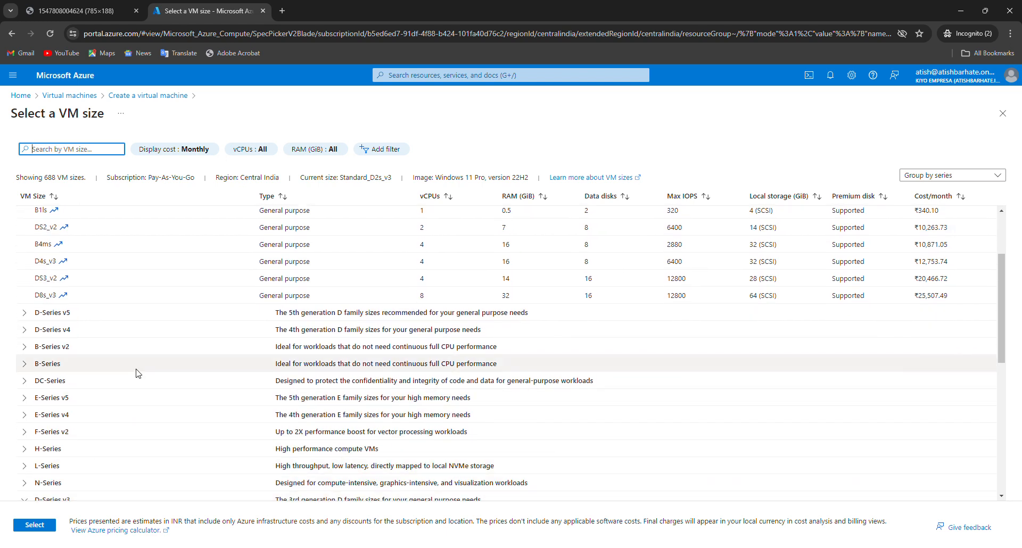
pyautogui.click(25, 347)
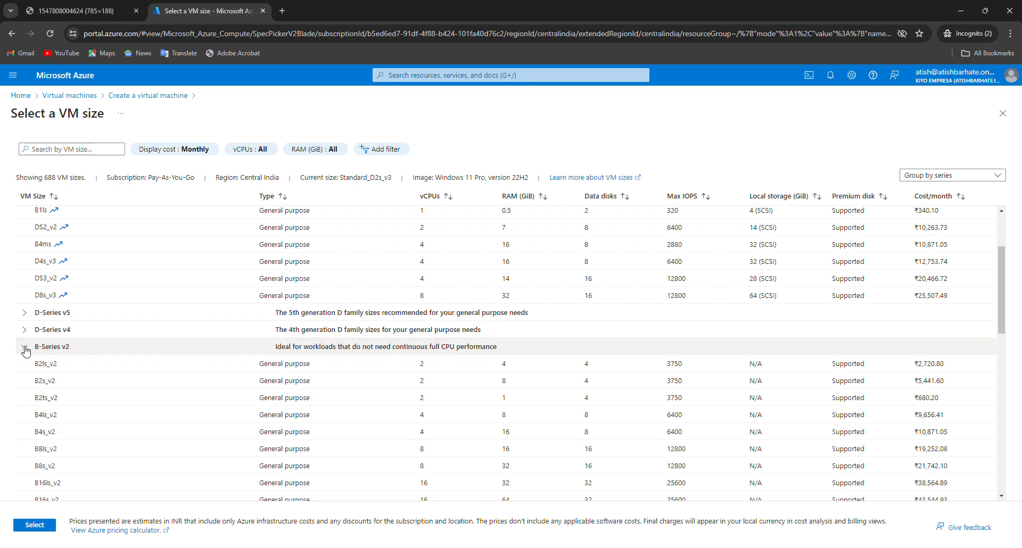
pyautogui.scroll(-1, 177, 434)
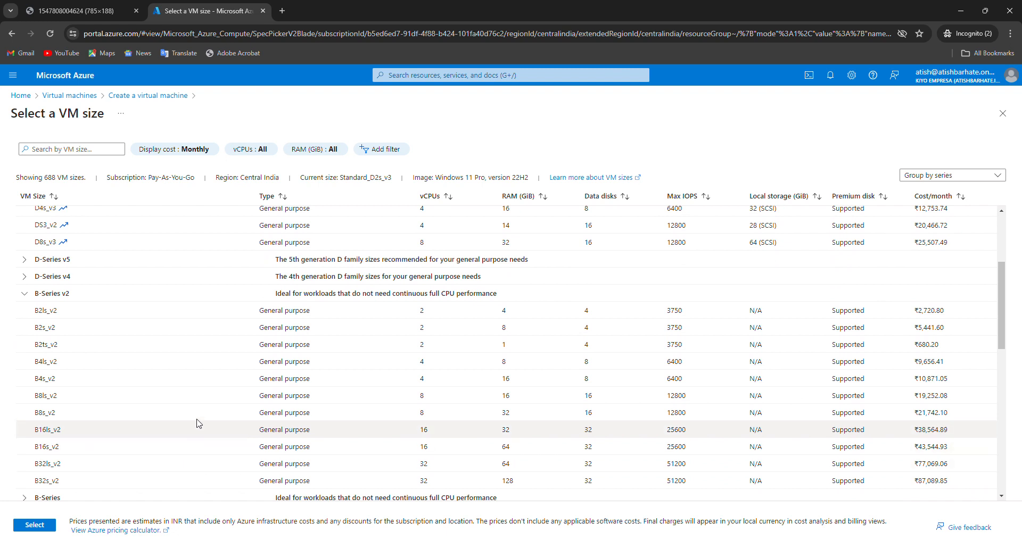
pyautogui.scroll(2, 209, 431)
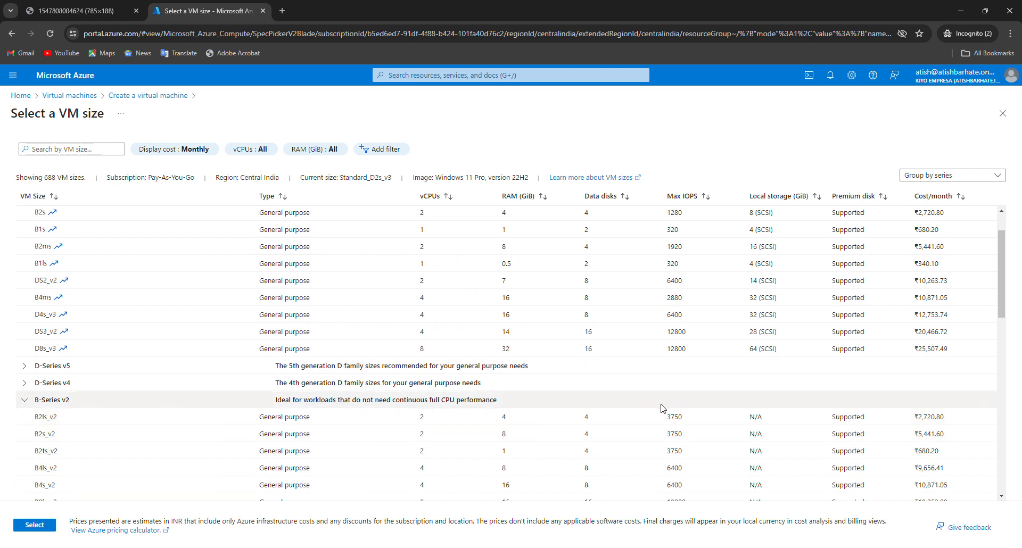
# Choose B2ls_v2 from the B-Series v2 group as the virtual machine's size
pyautogui.click(45, 419)
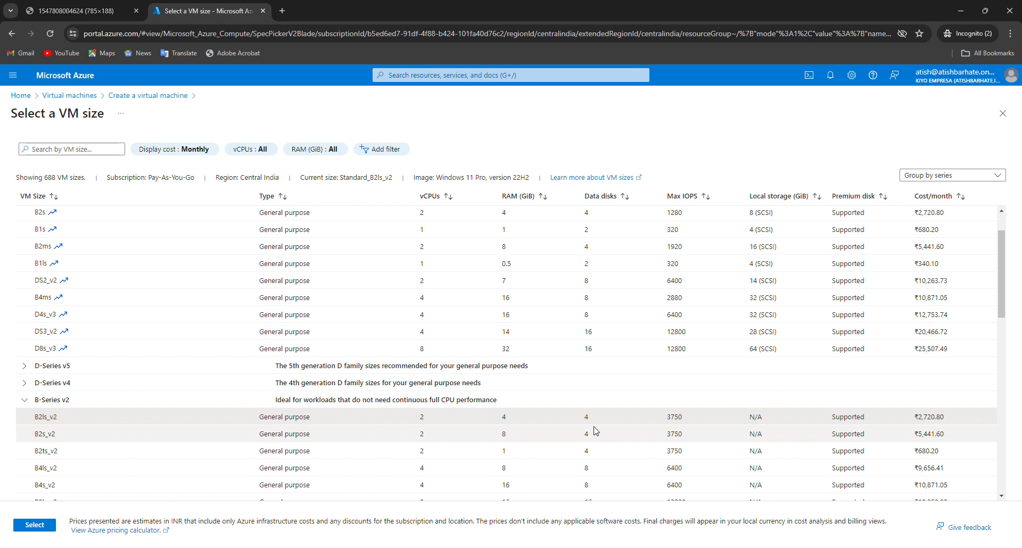
pyautogui.scroll(-1, 532, 440)
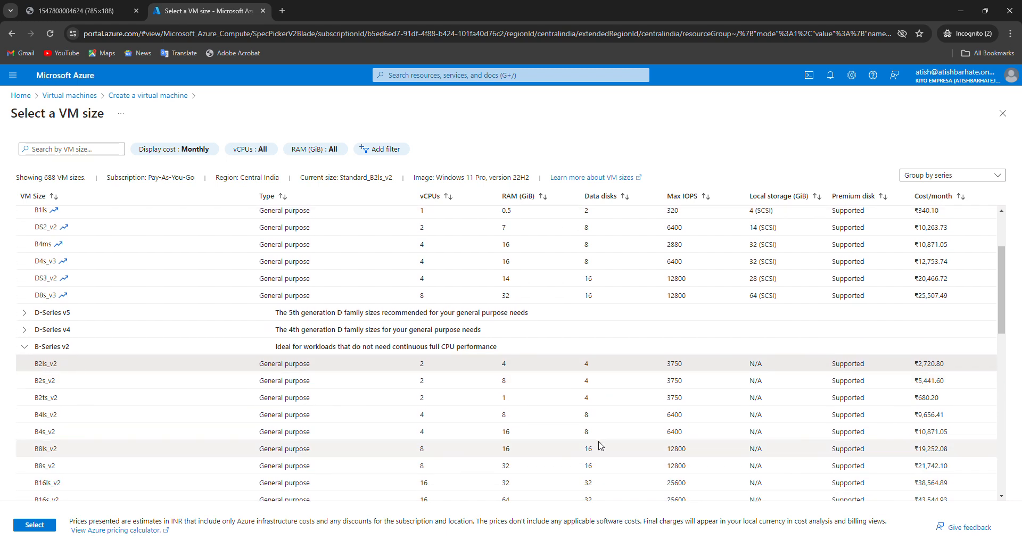
pyautogui.scroll(2, 599, 450)
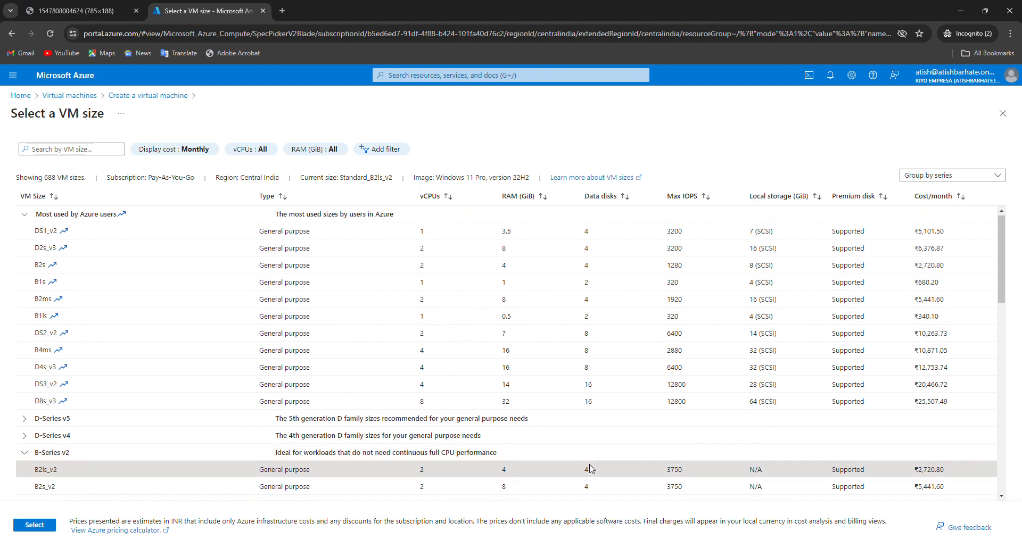
pyautogui.scroll(-7, 590, 470)
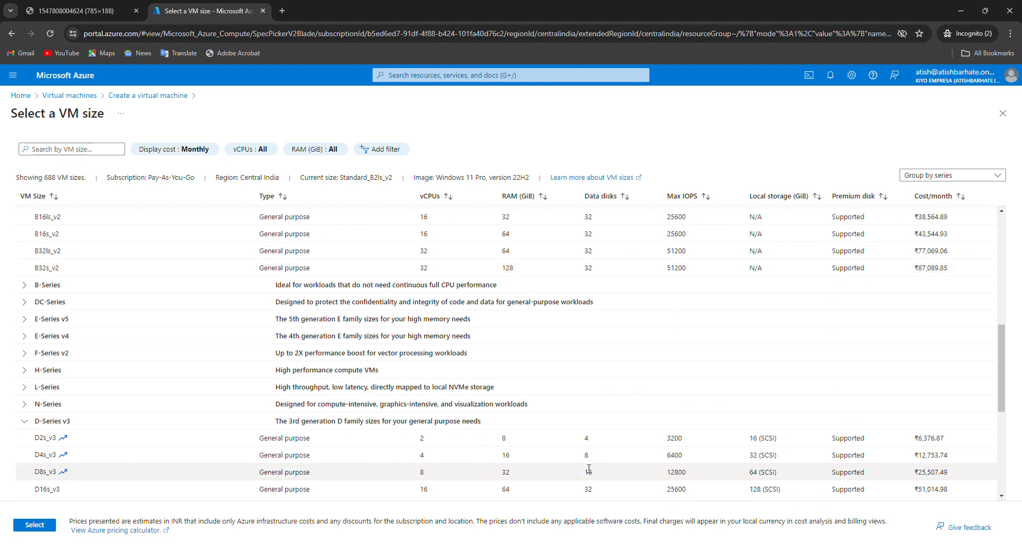
pyautogui.scroll(3, 127, 398)
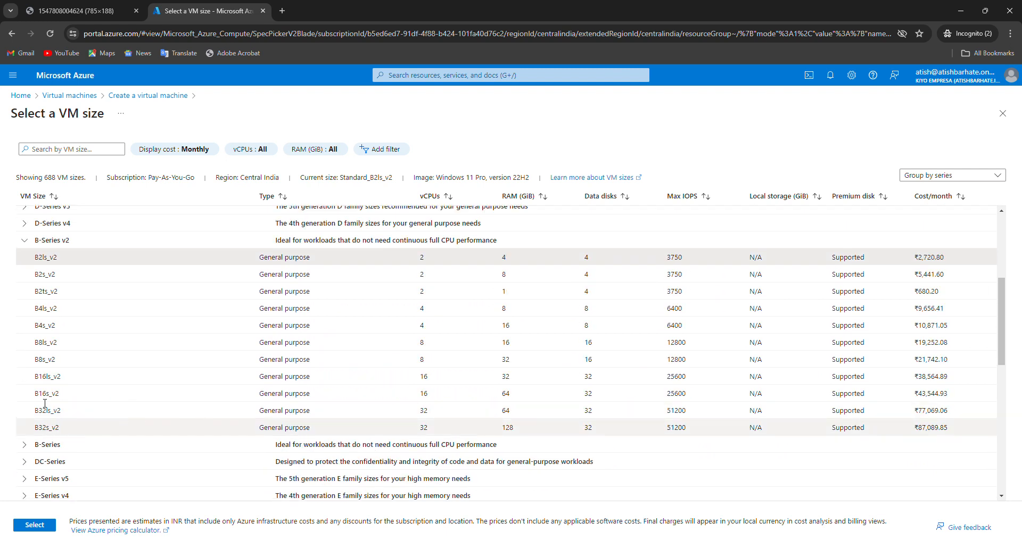
pyautogui.click(34, 525)
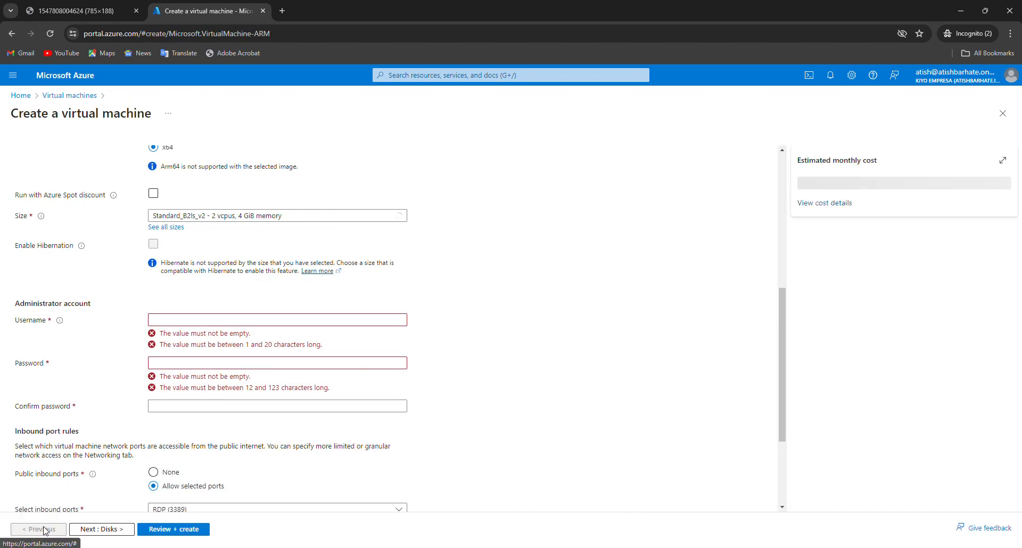
# Try to use Administrator as the username of the administrator account
pyautogui.click(223, 319)
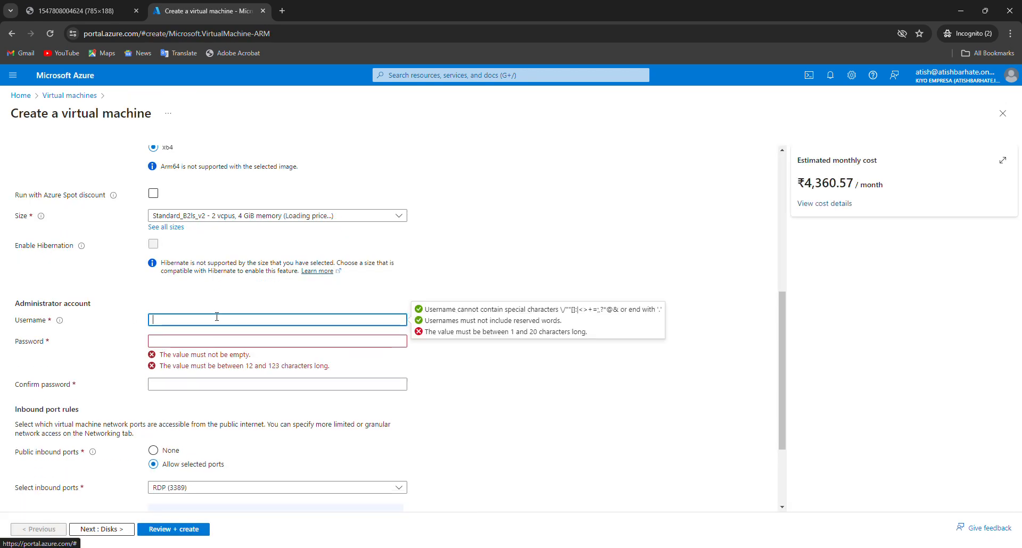
pyautogui.write('A')
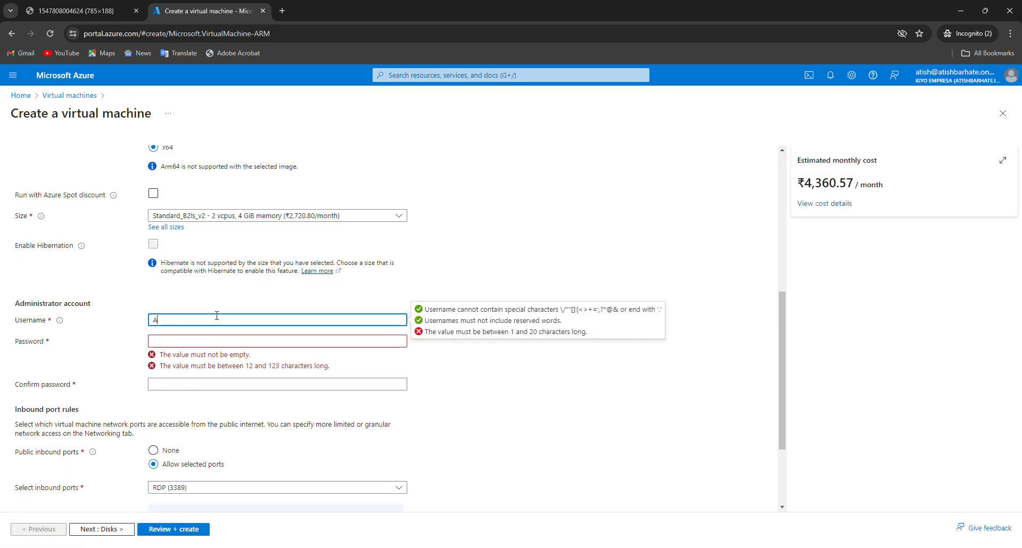
pyautogui.write('d')
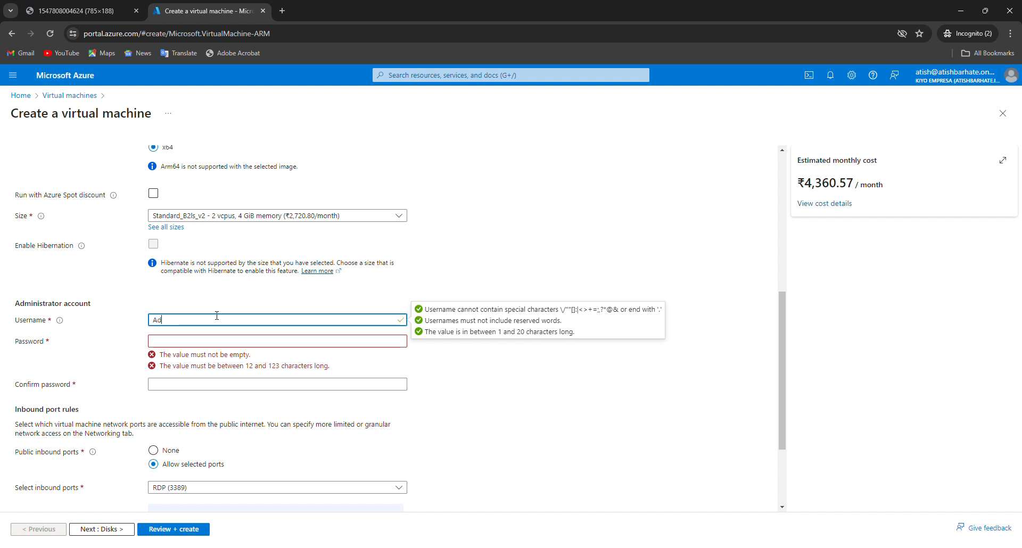
pyautogui.write('ministrat')
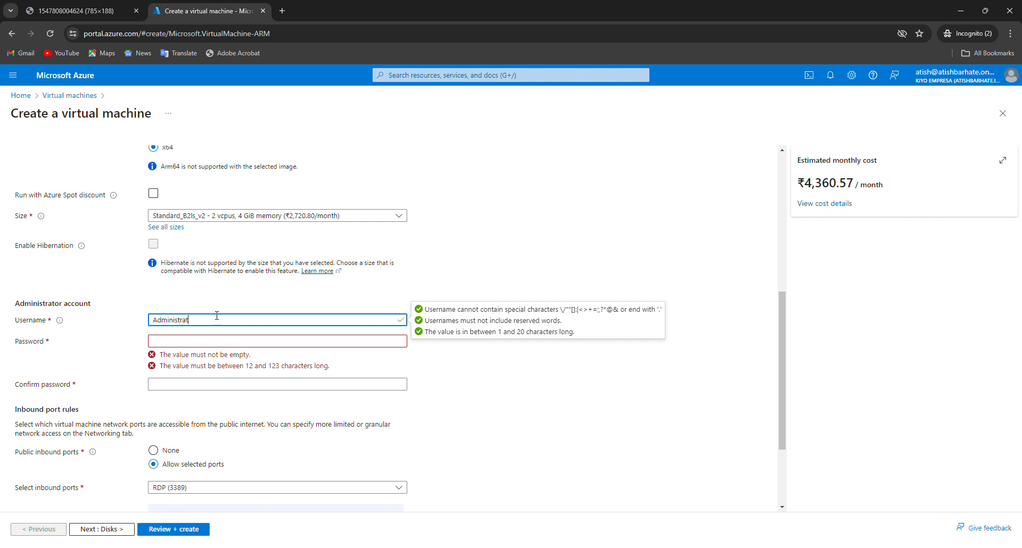
pyautogui.write('or')
pyautogui.press('Tab')
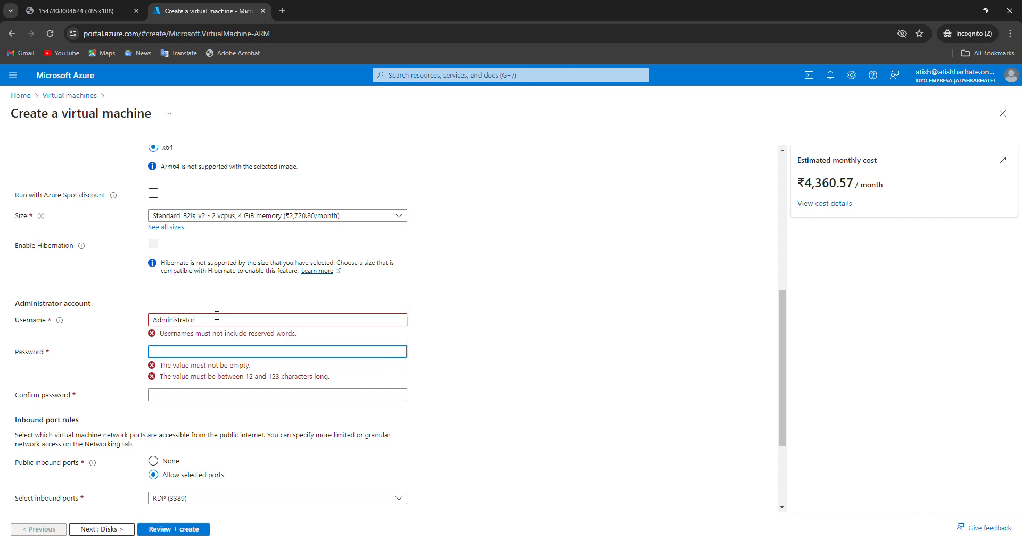
# Replace the administrator account's username with AzureAdmin
pyautogui.doubleClick(217, 316)
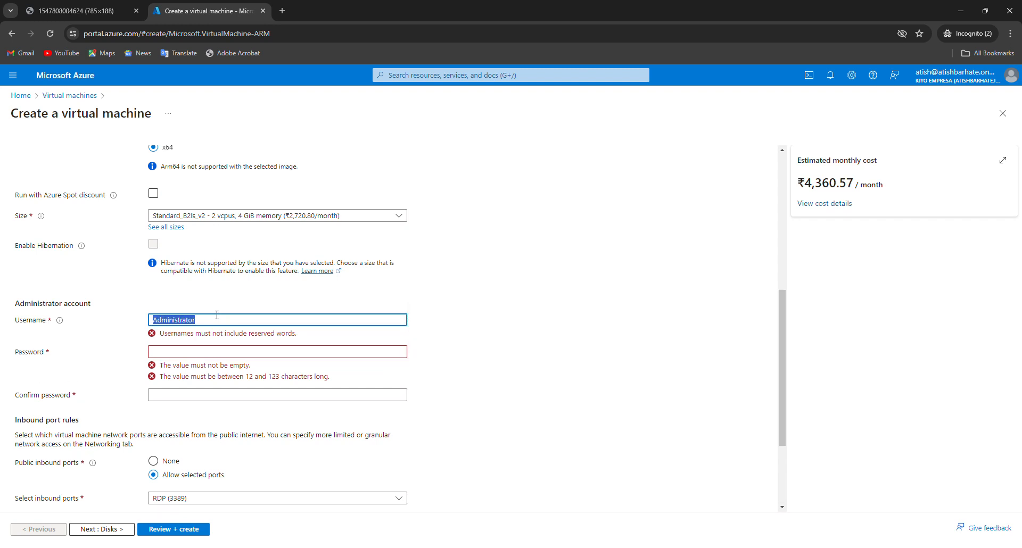
pyautogui.write('Ser')
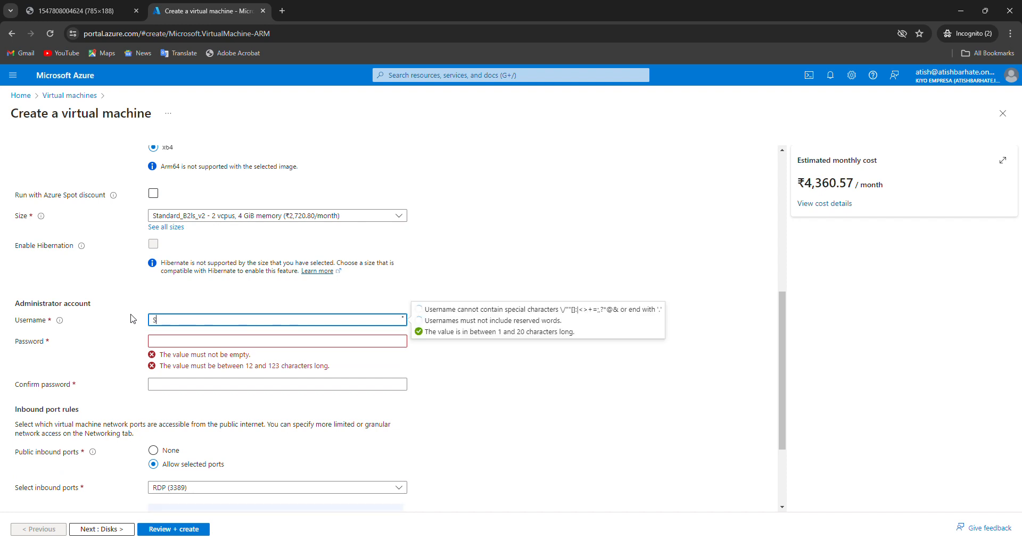
pyautogui.write('ver')
pyautogui.press('BackSpace')
pyautogui.press('BackSpace')
pyautogui.press('BackSpace')
pyautogui.press('BackSpace')
pyautogui.press('BackSpace')
pyautogui.press('BackSpace')
pyautogui.write('Azu')
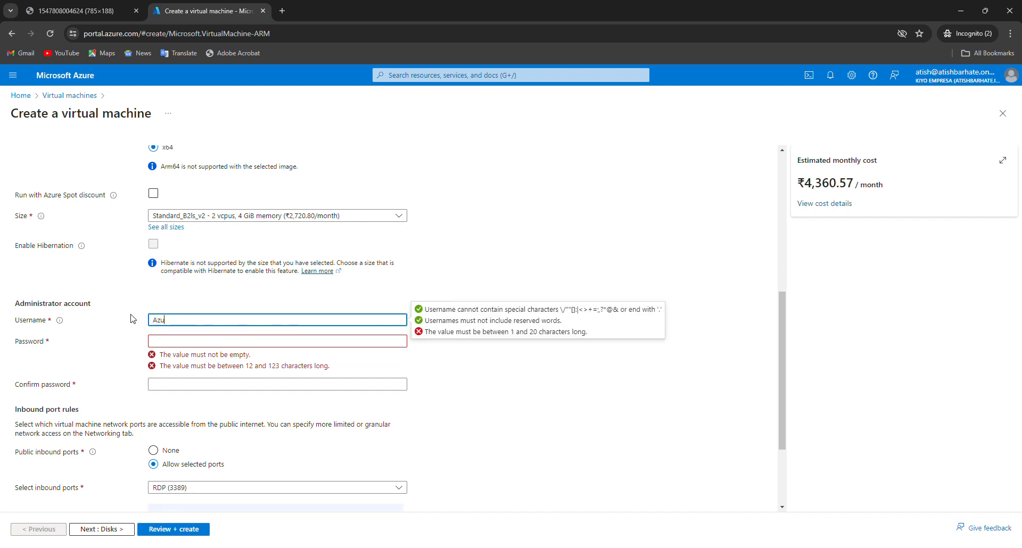
pyautogui.write('reAdmin')
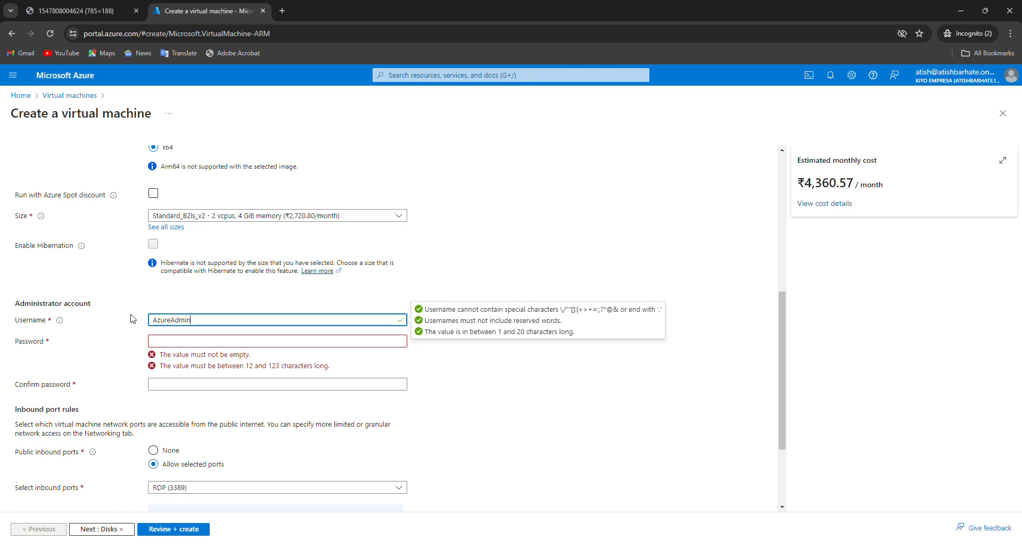
# Try to fill in the administrator account's password and its confirmation
pyautogui.click(223, 385)
pyautogui.write('••')
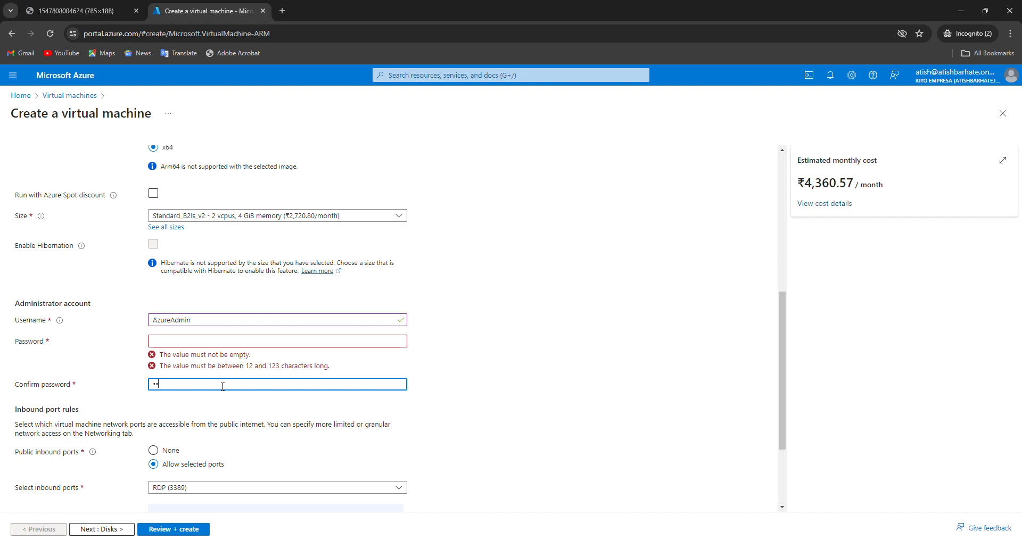
pyautogui.write('••••••')
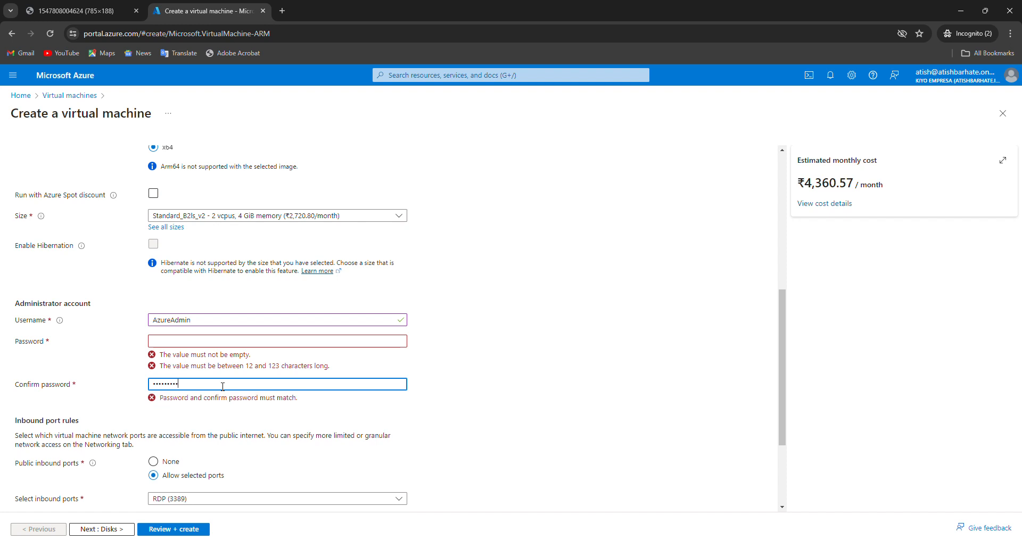
pyautogui.write('•')
pyautogui.click(223, 337)
pyautogui.write('•••••')
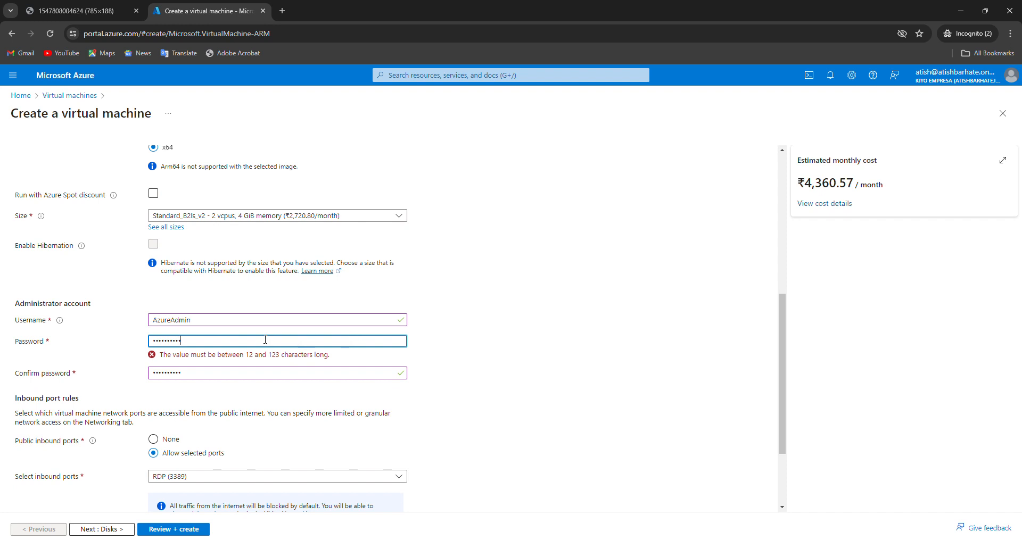
# Replace the administrator account's password with one of at least 12 characters and enter the same password as confirmation
pyautogui.moveTo(265, 340); pyautogui.dragTo(154, 344)
pyautogui.write('•')
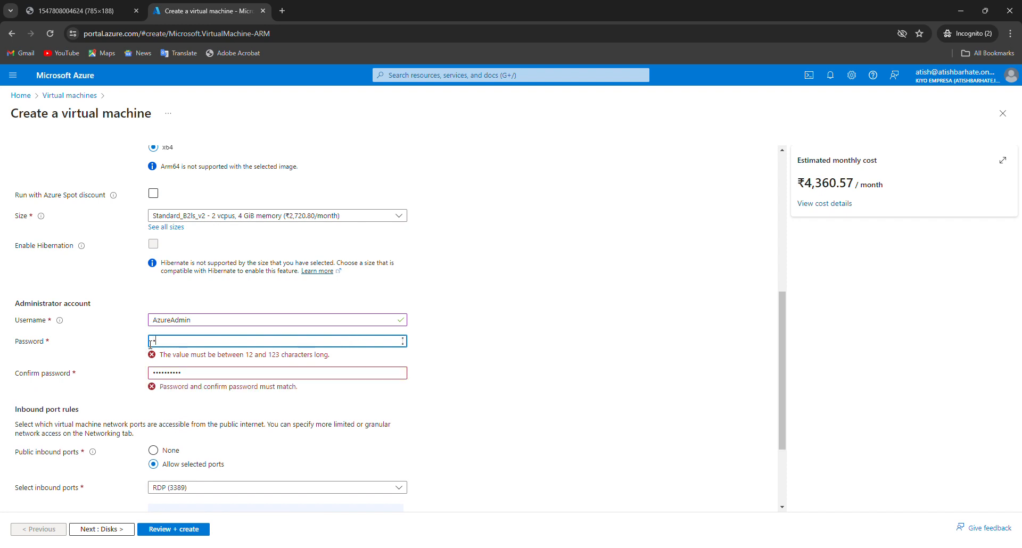
pyautogui.write('••')
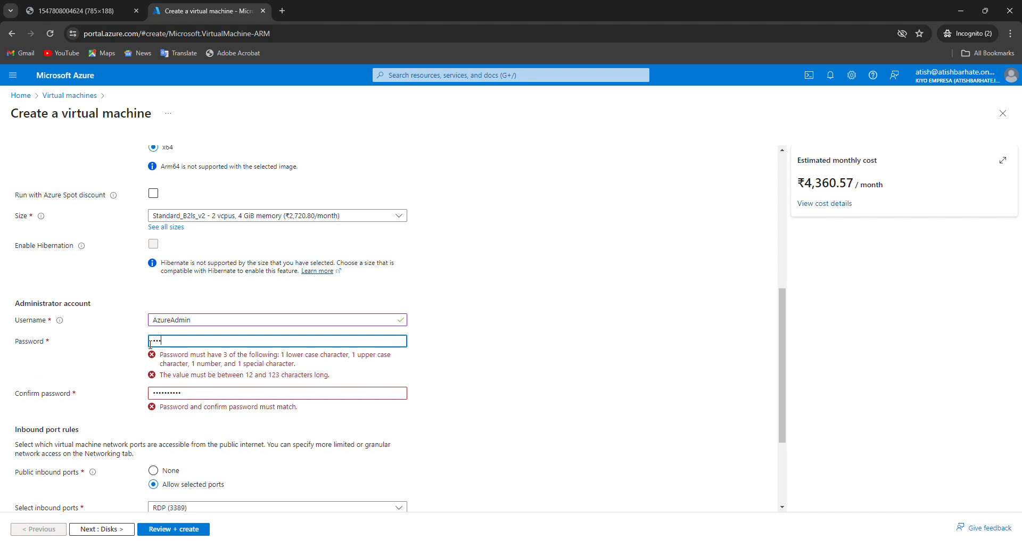
pyautogui.write('•••••')
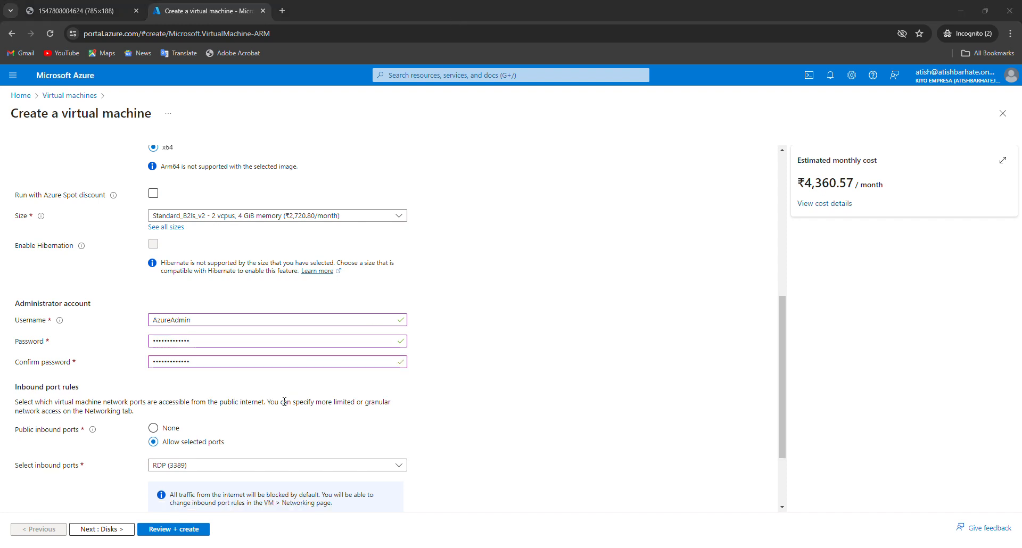
# Examine which ports can be selected for public inbound access to the virtual machine
pyautogui.scroll(-2, 278, 405)
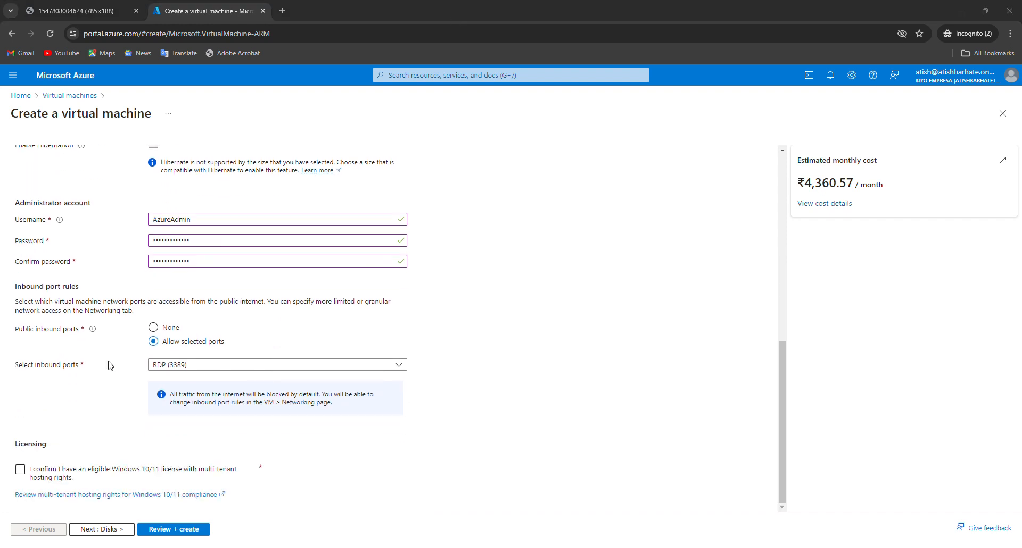
pyautogui.click(221, 366)
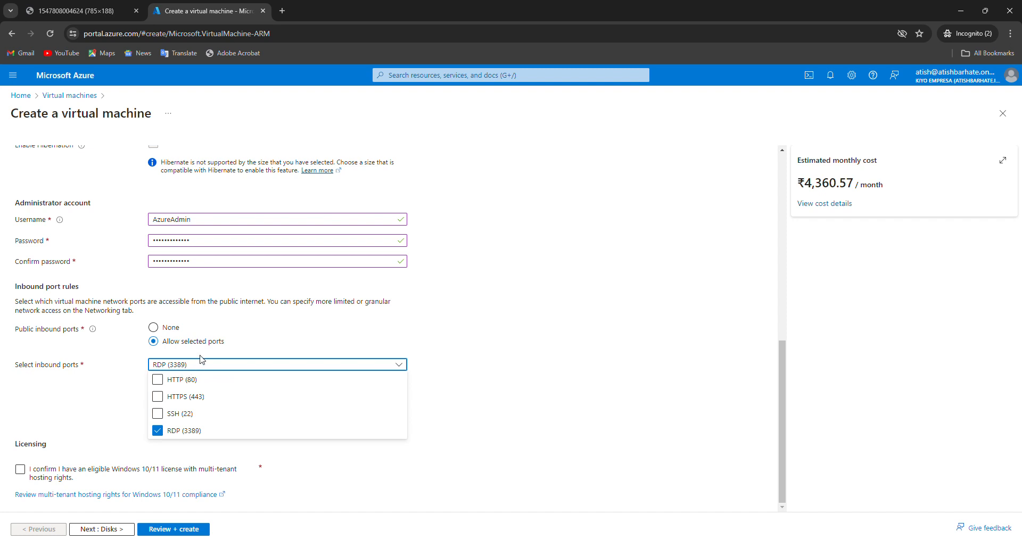
pyautogui.click(485, 364)
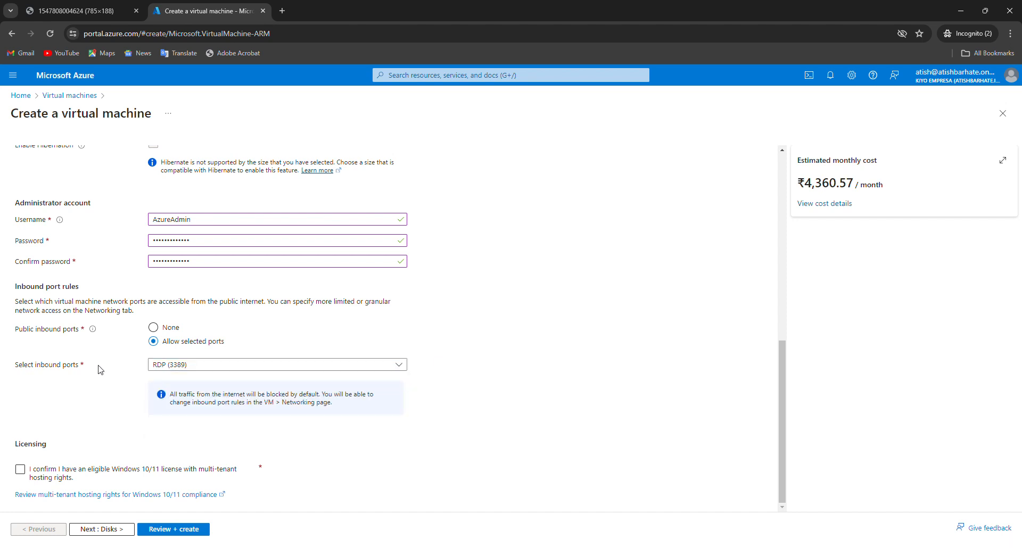
pyautogui.click(196, 366)
pyautogui.click(195, 367)
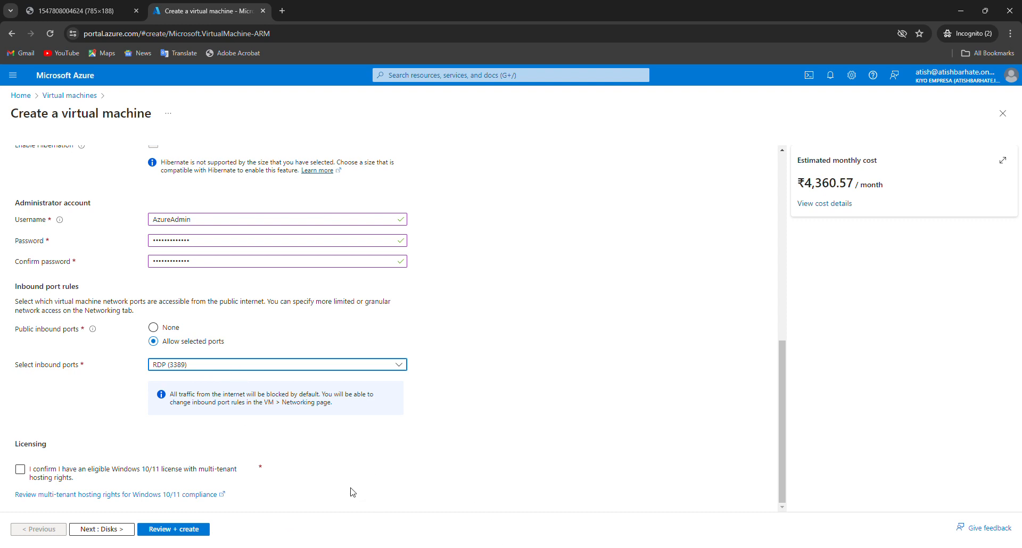
# Confirm having an eligible Windows 10/11 license with multi-tenant hosting rights
pyautogui.click(22, 474)
pyautogui.click(23, 476)
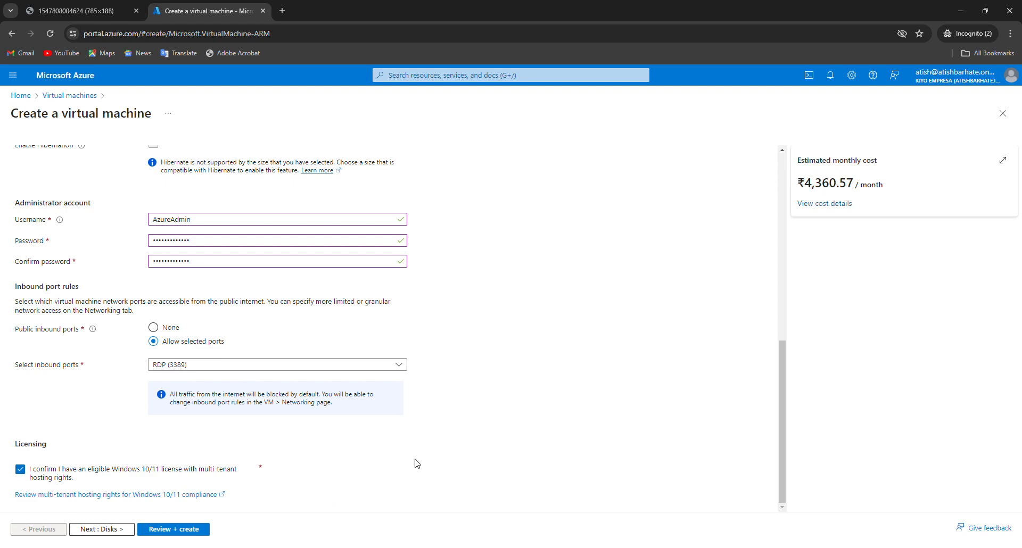
pyautogui.scroll(1, 413, 408)
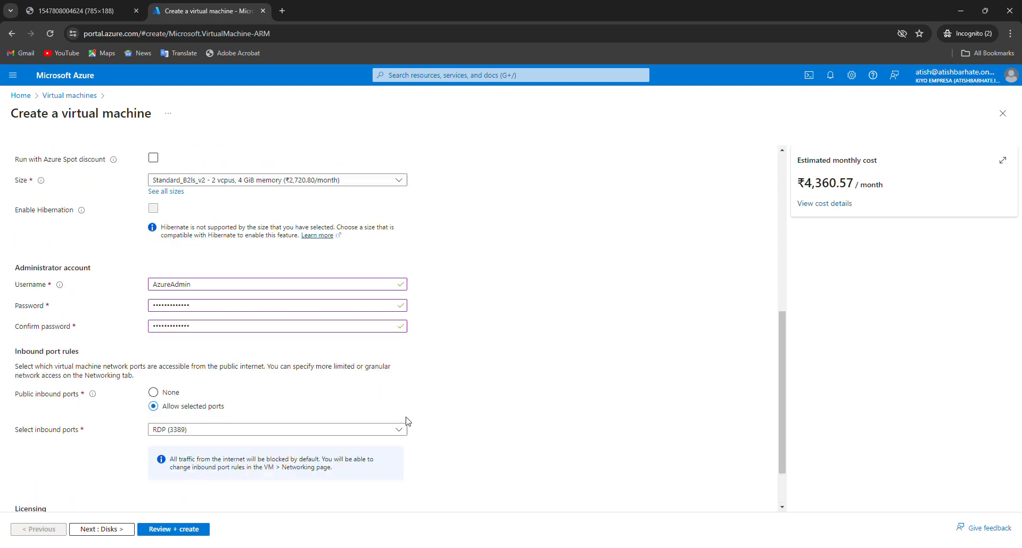
# Review the virtual machine's basic settings and continue to the disk configuration
pyautogui.scroll(-1, 408, 422)
pyautogui.scroll(8, 408, 421)
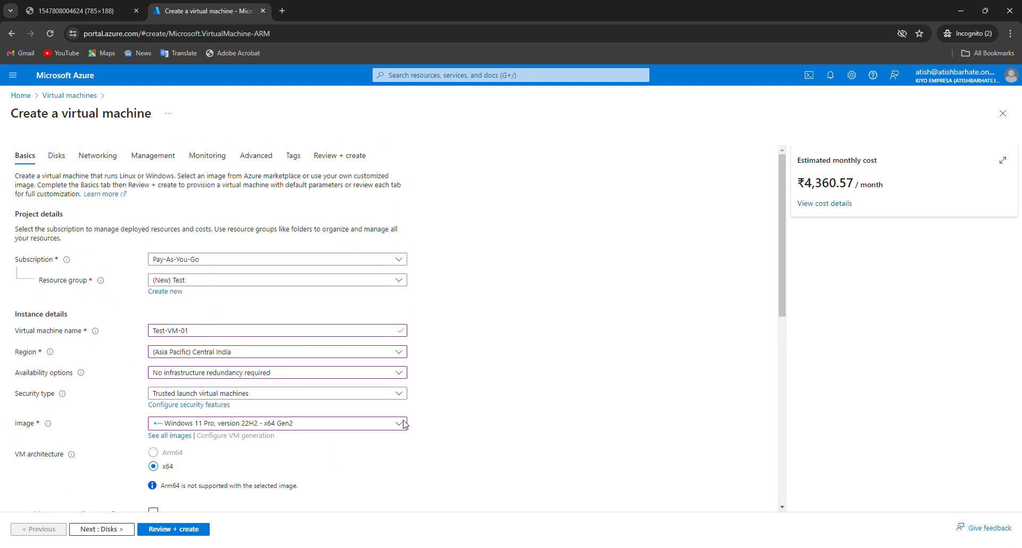
pyautogui.scroll(-5, 341, 479)
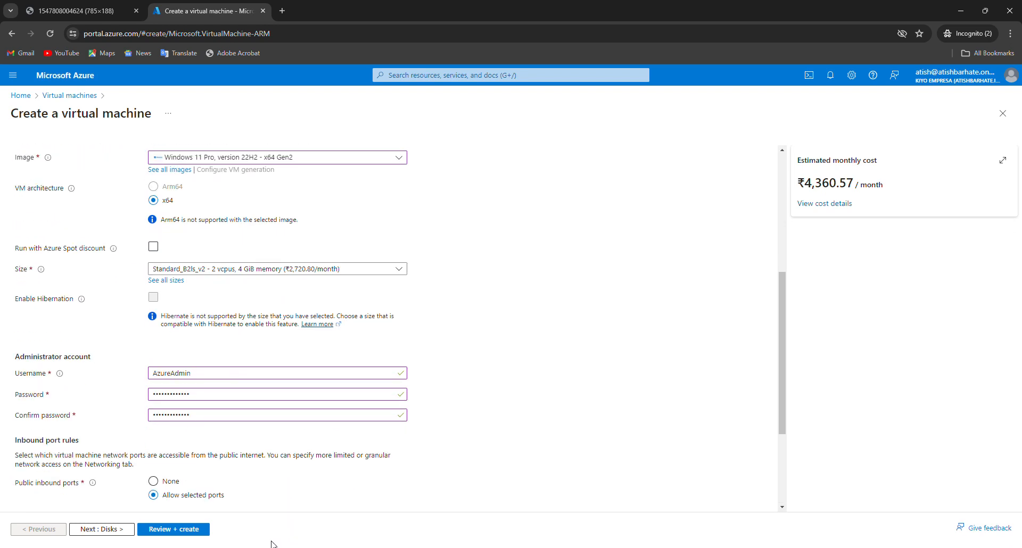
pyautogui.click(91, 532)
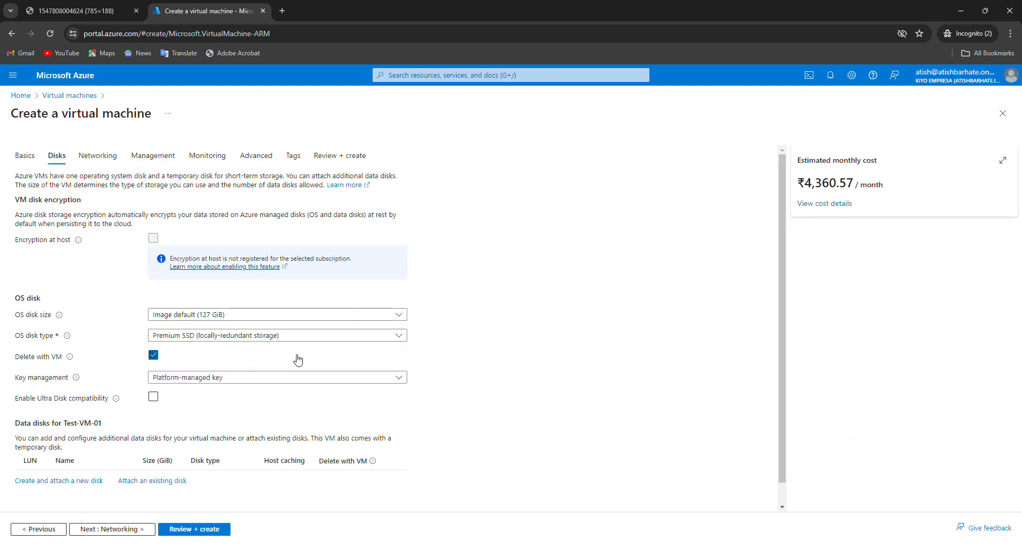
# Examine the sizes offered for the OS disk and leave the image default selected
pyautogui.click(221, 319)
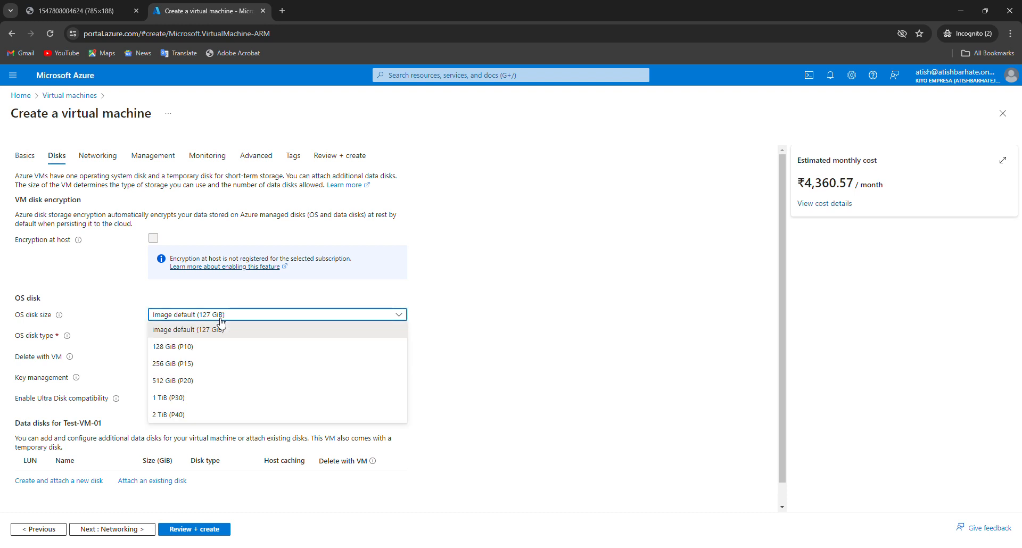
pyautogui.click(221, 318)
pyautogui.click(221, 318)
pyautogui.click(587, 294)
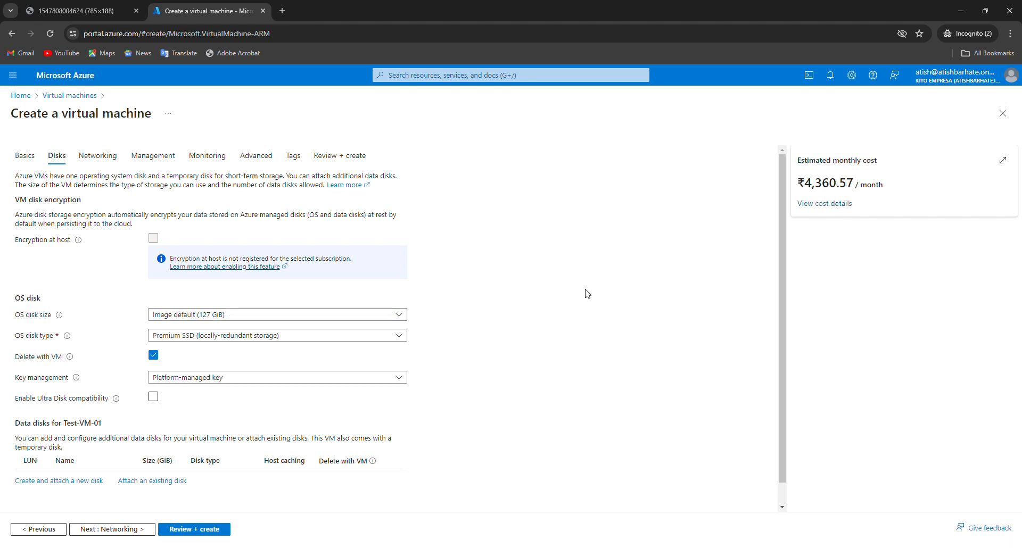
# Set the OS disk type to Standard HDD with locally-redundant storage
pyautogui.click(325, 341)
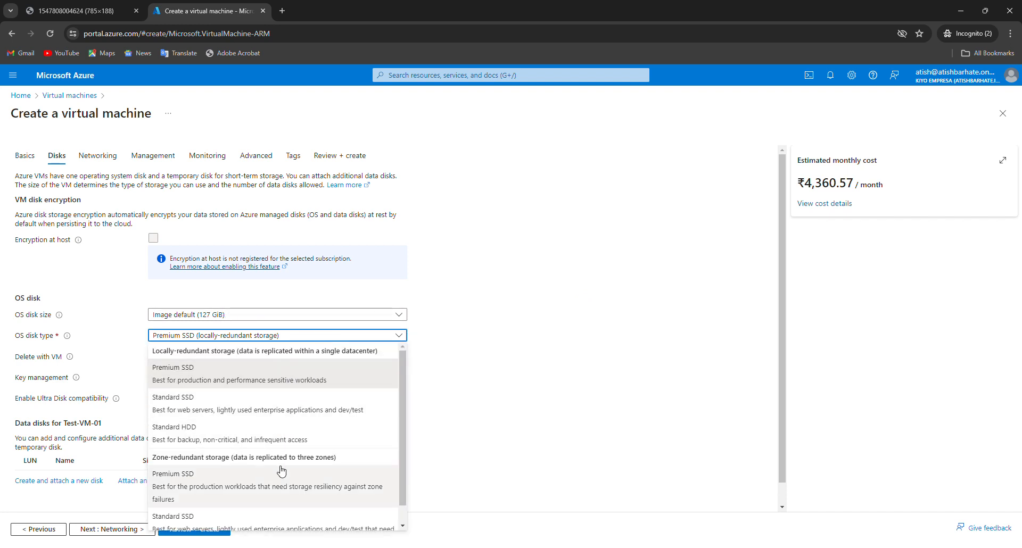
pyautogui.scroll(-1, 279, 472)
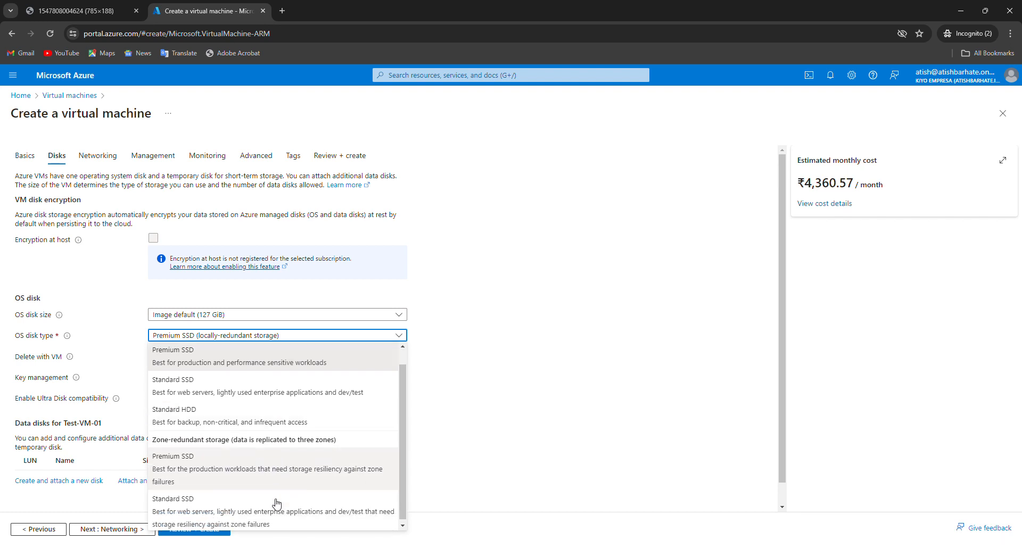
pyautogui.scroll(1, 230, 436)
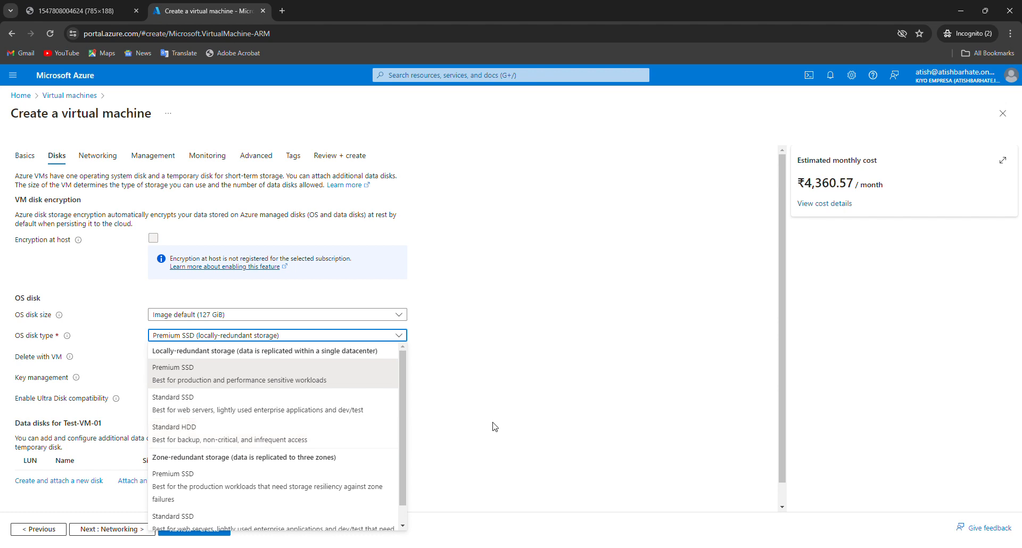
pyautogui.click(335, 445)
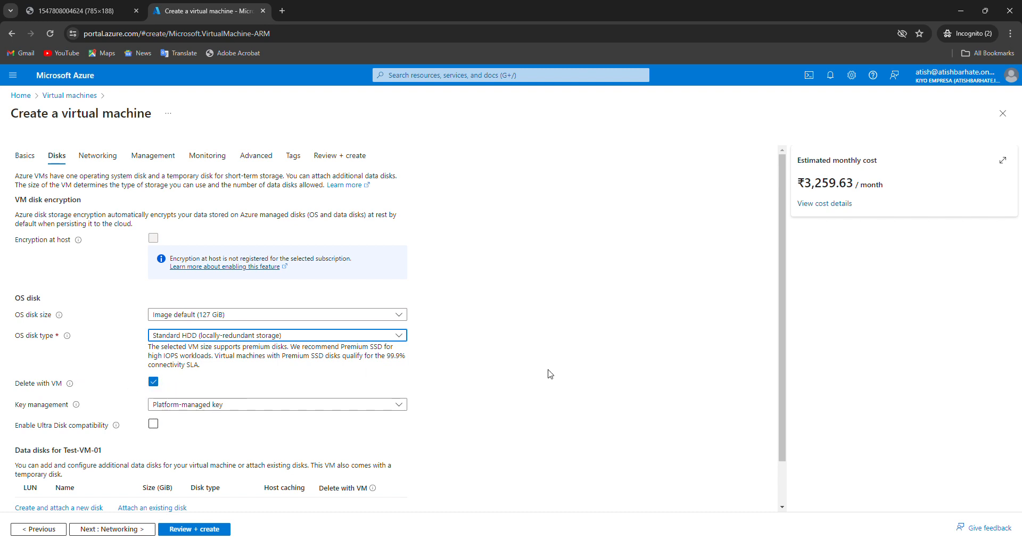
# Expand and check the advanced disk options, and continue to the networking configuration
pyautogui.scroll(-1, 547, 381)
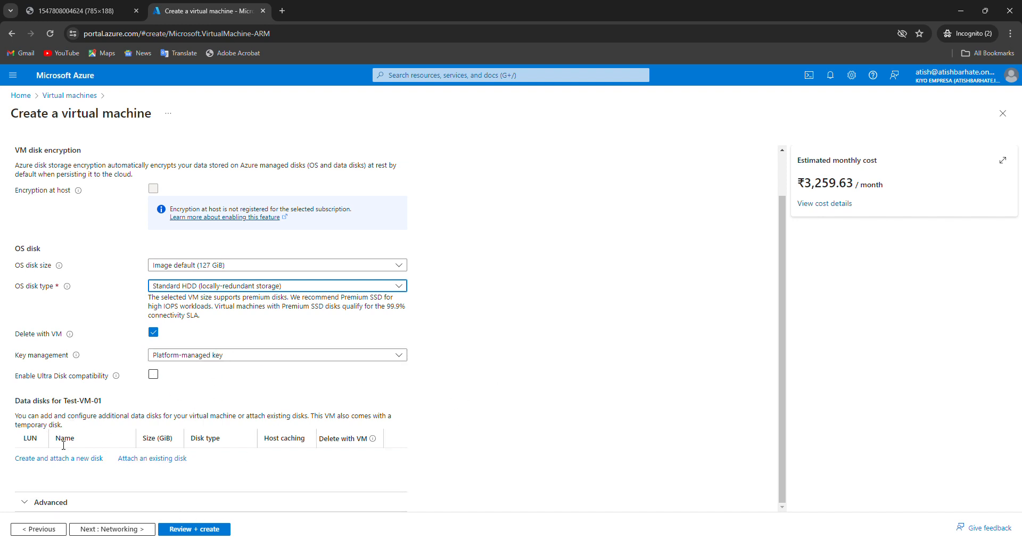
pyautogui.click(84, 506)
pyautogui.scroll(-2, 445, 430)
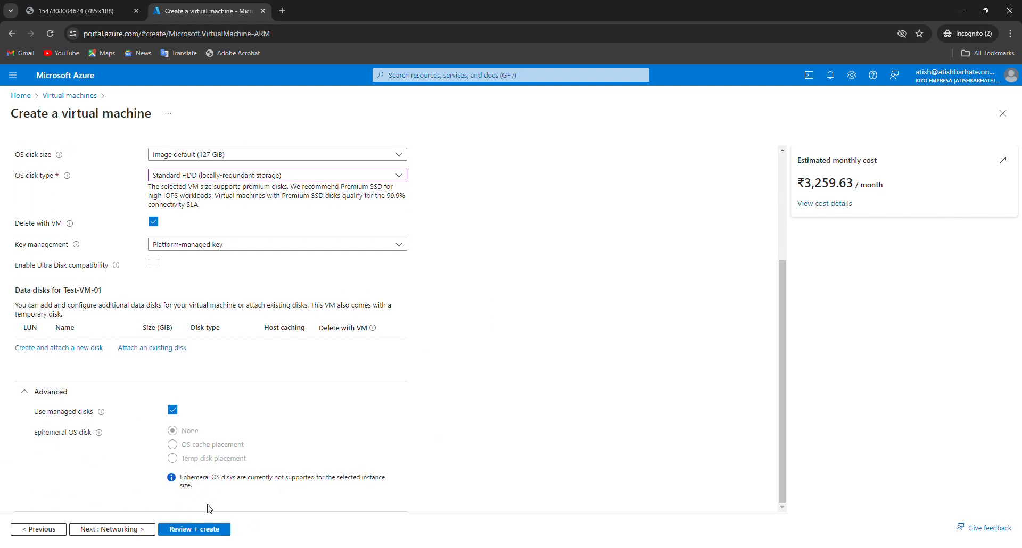
pyautogui.click(98, 529)
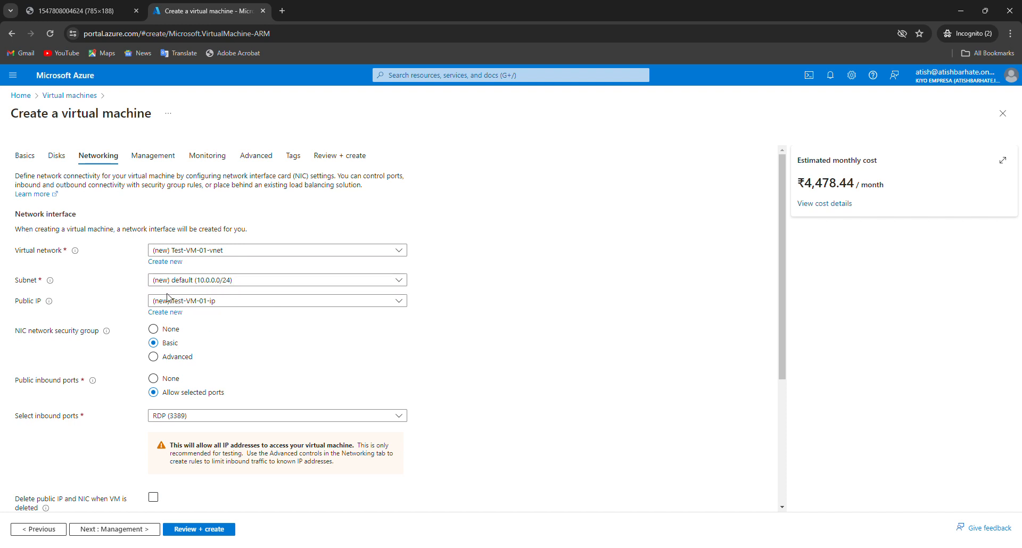
# Examine the available subnets and the inbound port and load balancing settings of the network interface
pyautogui.click(349, 282)
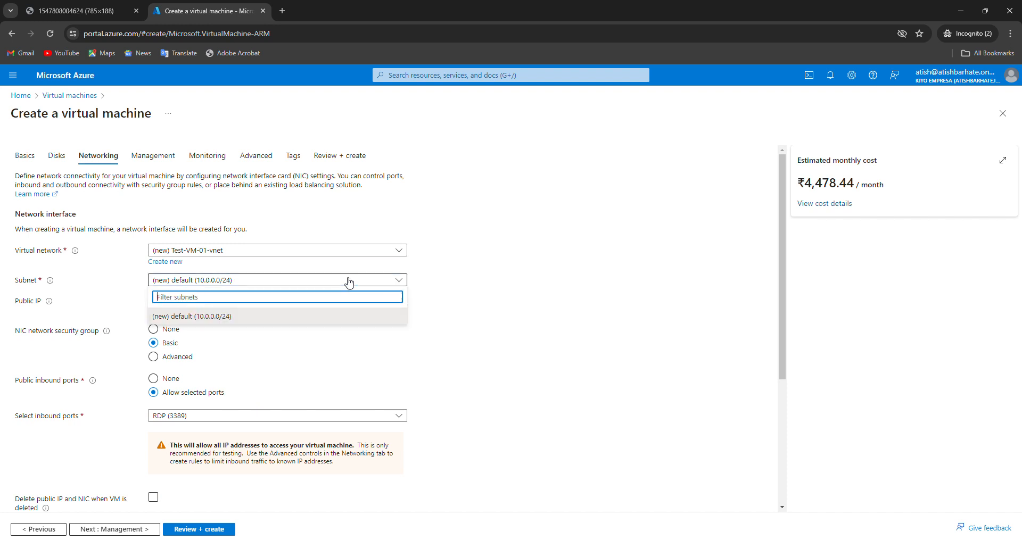
pyautogui.click(349, 282)
pyautogui.scroll(-2, 296, 411)
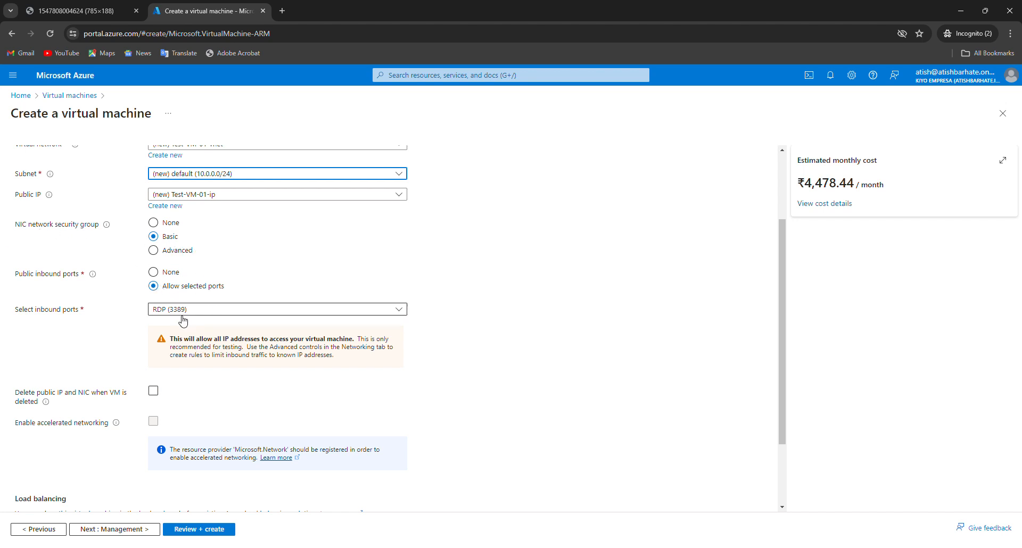
pyautogui.scroll(-2, 202, 433)
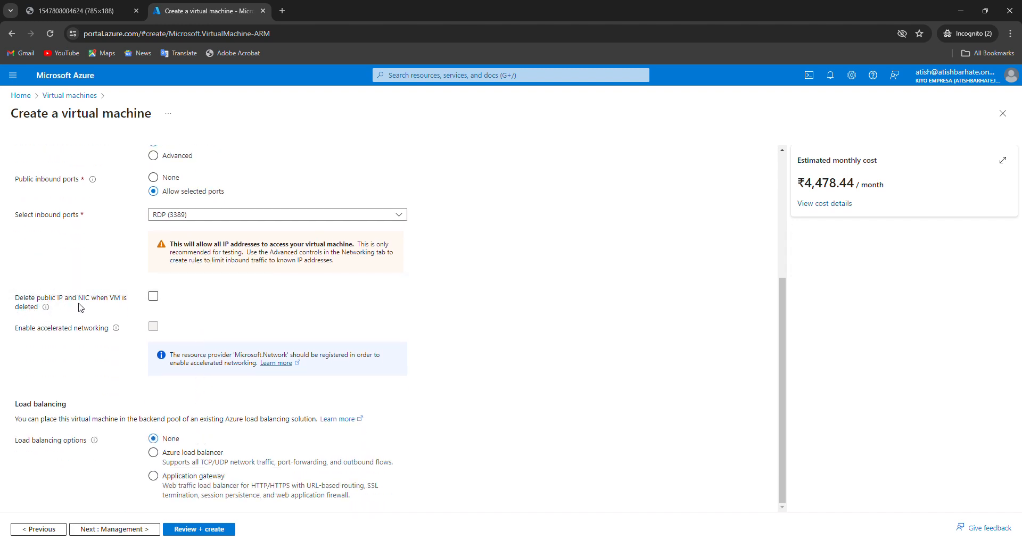
# Enable deletion of the public IP and NIC when the VM is deleted, and recheck the disk and networking settings
pyautogui.click(154, 297)
pyautogui.click(154, 297)
pyautogui.click(52, 533)
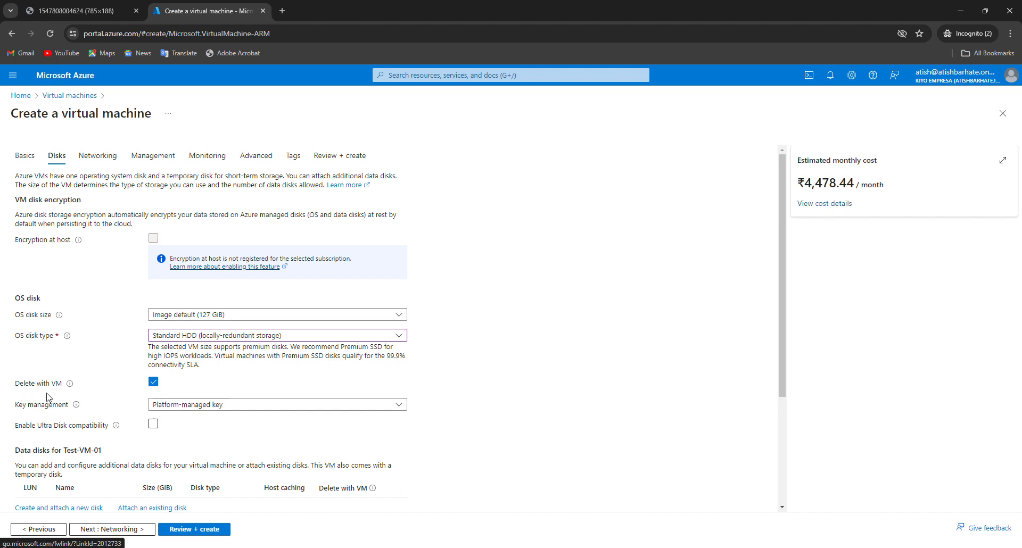
pyautogui.click(127, 529)
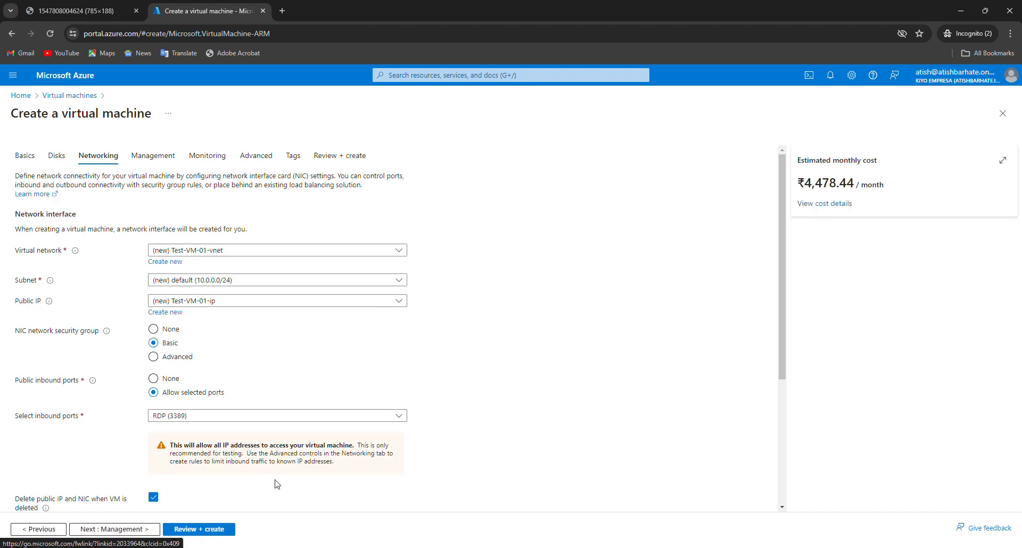
pyautogui.scroll(-2, 424, 400)
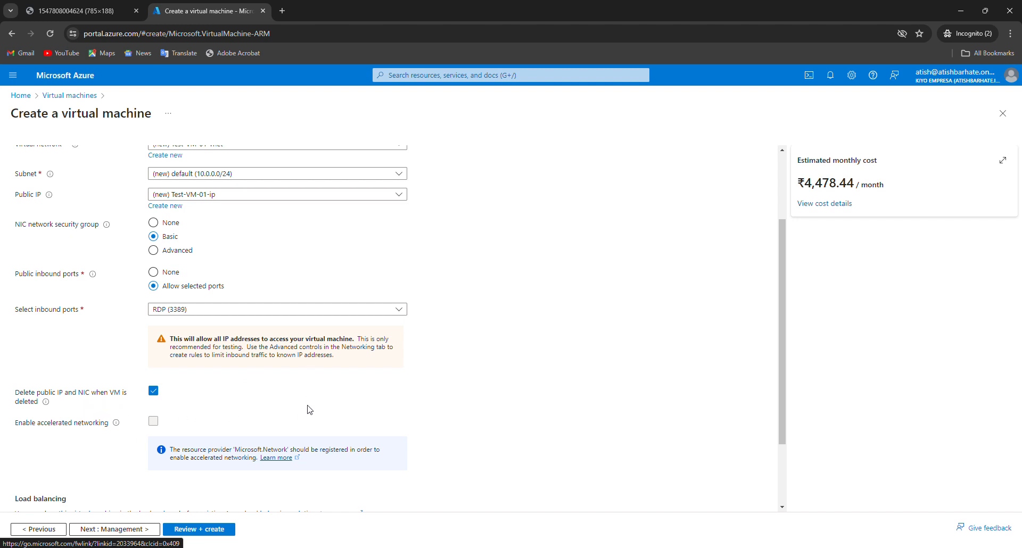
pyautogui.scroll(-2, 310, 410)
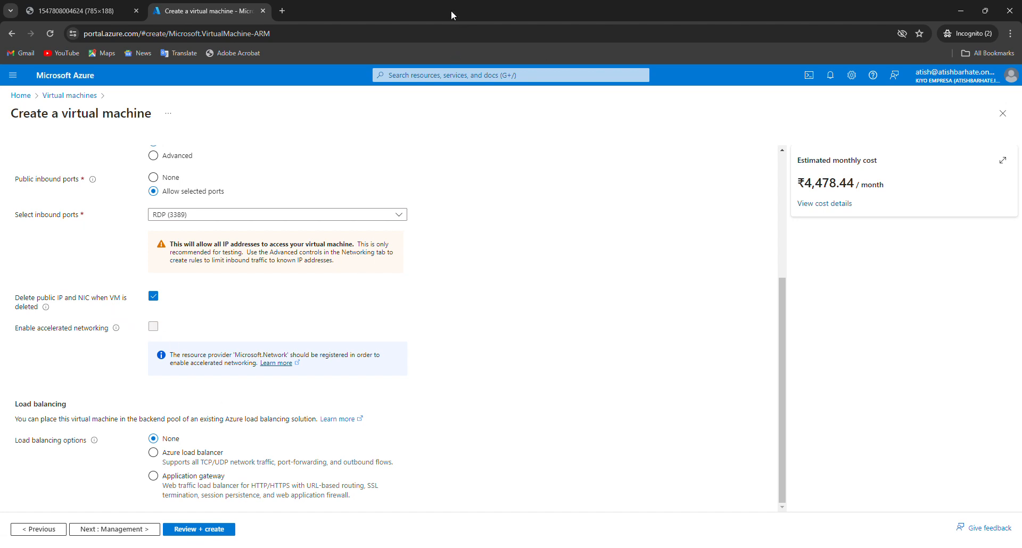
# Open the management configuration and review its Defender for Cloud, identity, Microsoft Entra ID, auto-shutdown and backup options
pyautogui.click(136, 529)
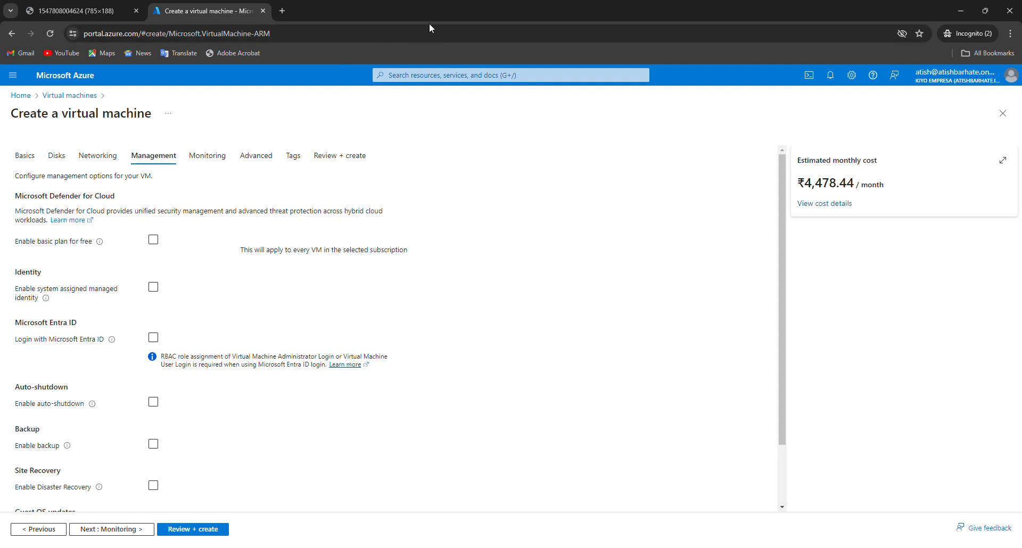
pyautogui.scroll(-2, 190, 339)
pyautogui.scroll(2, 190, 341)
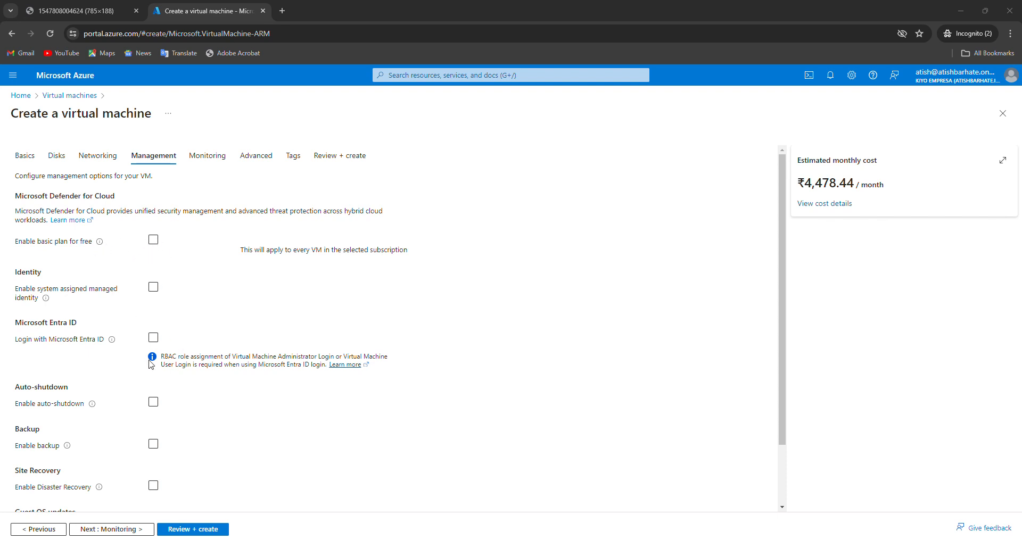
pyautogui.click(153, 240)
pyautogui.click(152, 247)
pyautogui.scroll(-2, 176, 330)
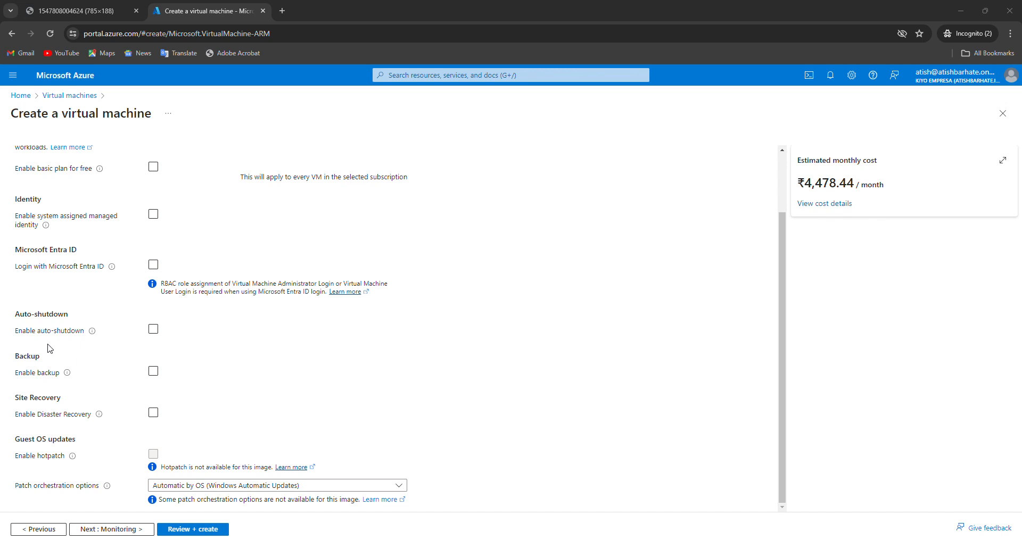
pyautogui.click(153, 330)
# Examine the patch orchestration options for guest OS updates and proceed to the monitoring configuration
pyautogui.click(370, 488)
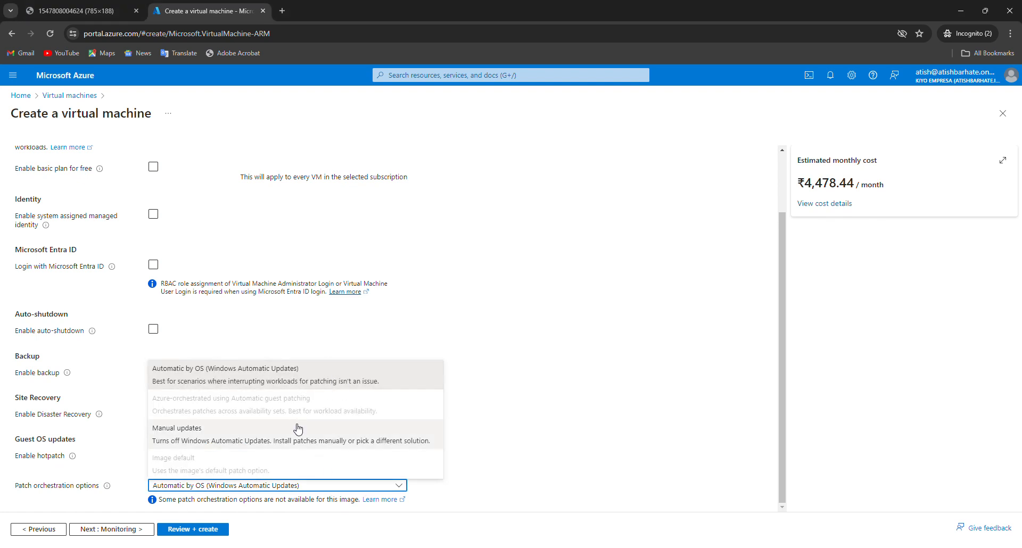
pyautogui.click(182, 441)
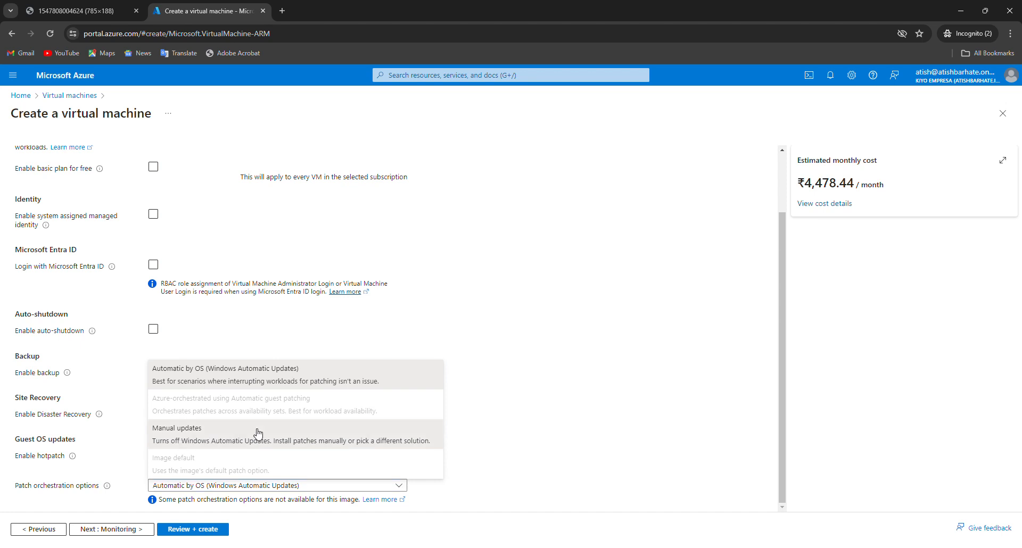
pyautogui.click(133, 534)
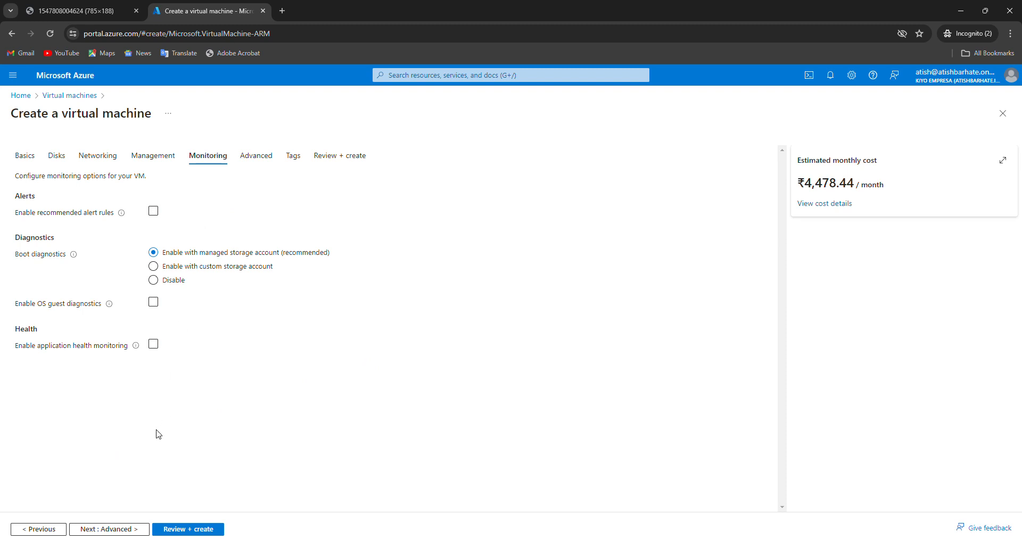
# Open the advanced configuration and review its extension, custom data, host and capacity reservation settings
pyautogui.click(122, 535)
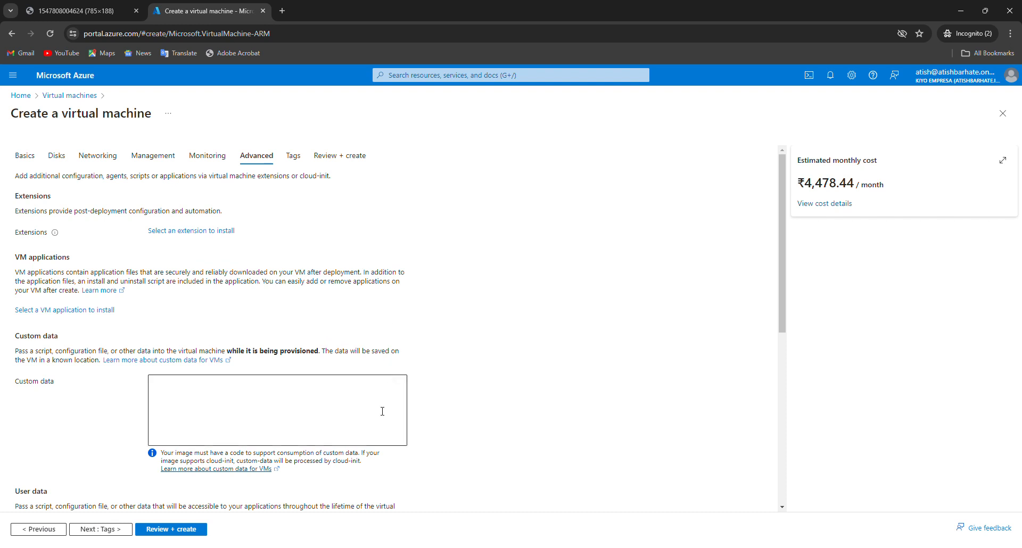
pyautogui.scroll(-2, 394, 405)
pyautogui.scroll(-5, 380, 423)
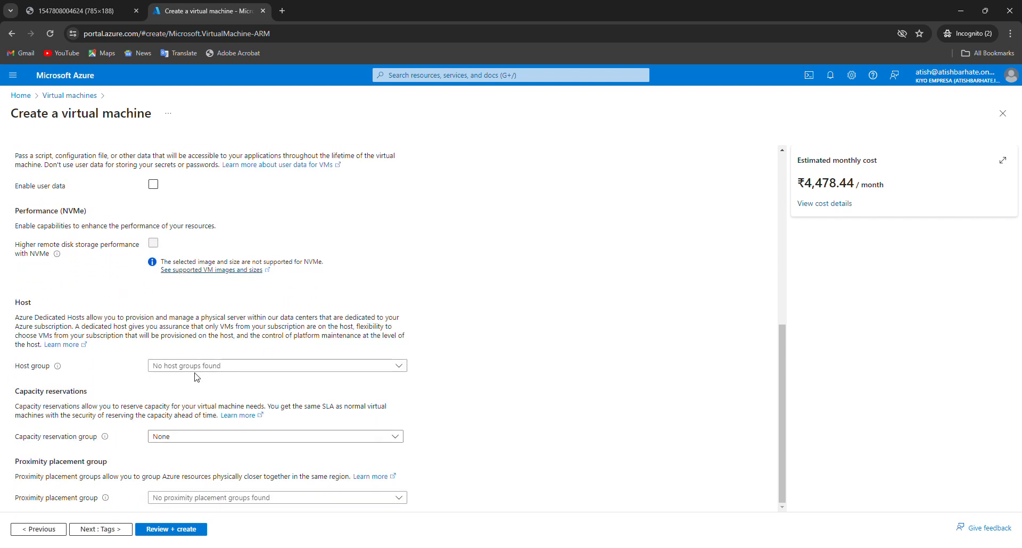
pyautogui.scroll(3, 169, 387)
pyautogui.scroll(-3, 169, 434)
# Add a resource tag with the name Test-VM-01 and the value Test-VM-01
pyautogui.click(104, 530)
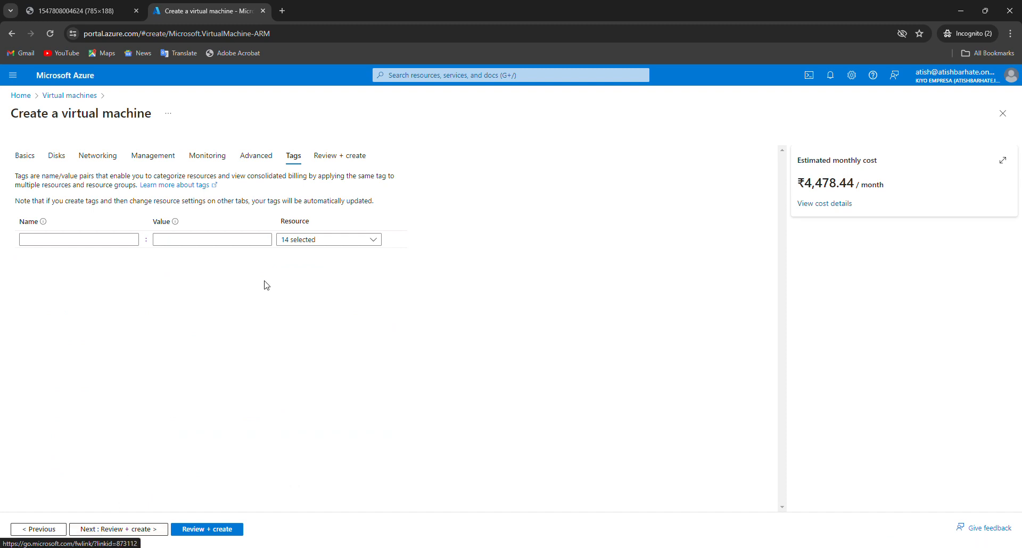
pyautogui.click(109, 240)
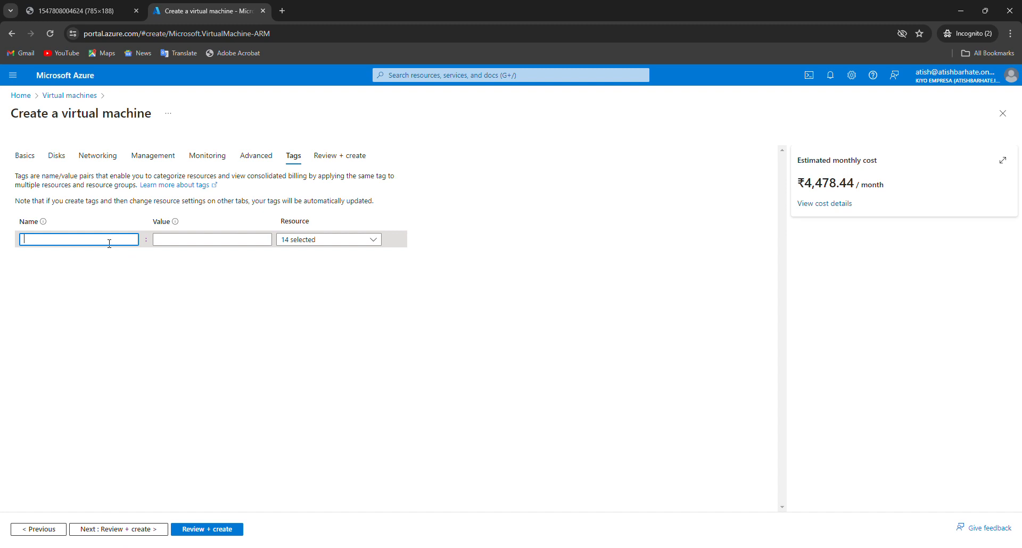
pyautogui.write('Test-VM-01')
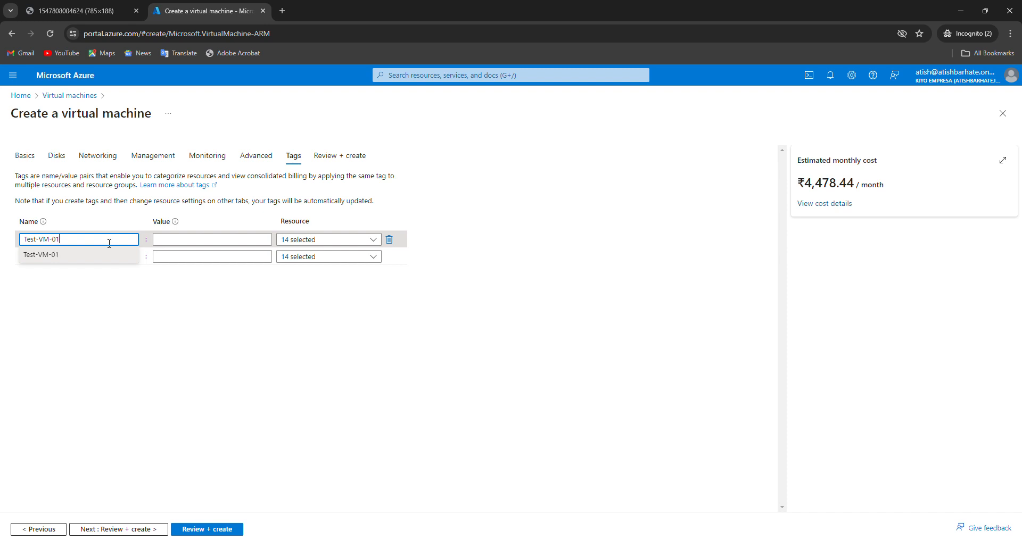
pyautogui.press('Tab')
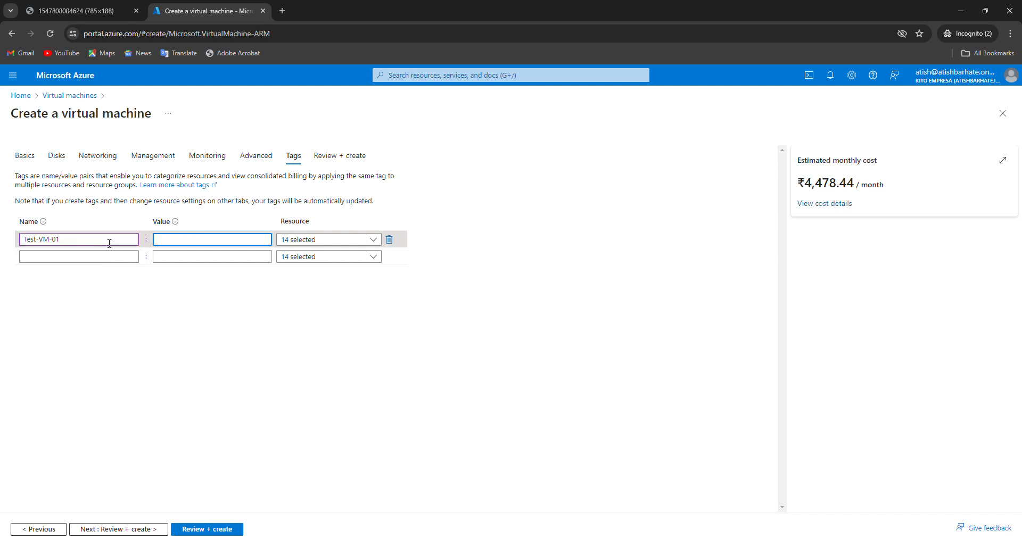
pyautogui.click(109, 244)
pyautogui.hotkey('ctrl', 'a')
pyautogui.hotkey('ctrl', 'c')
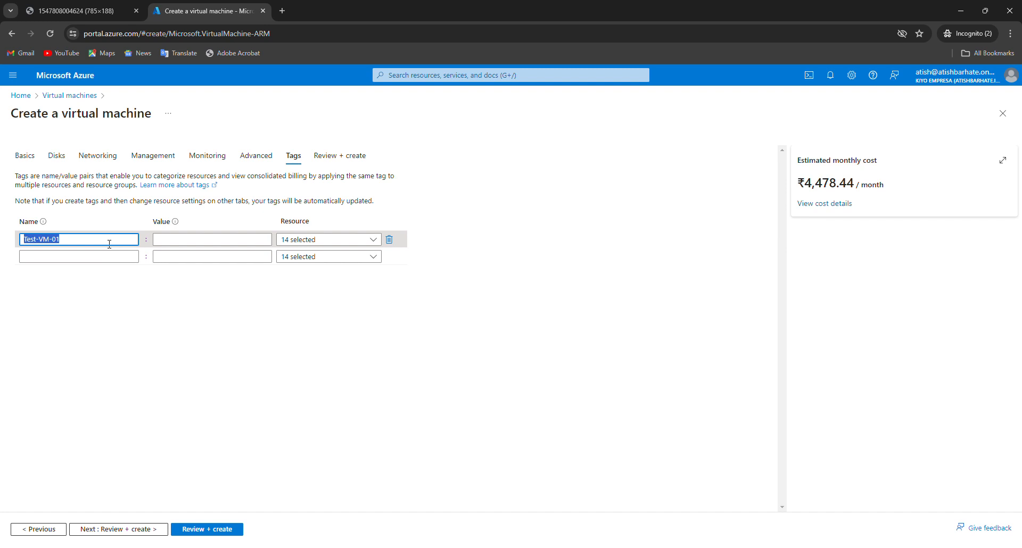
pyautogui.click(194, 240)
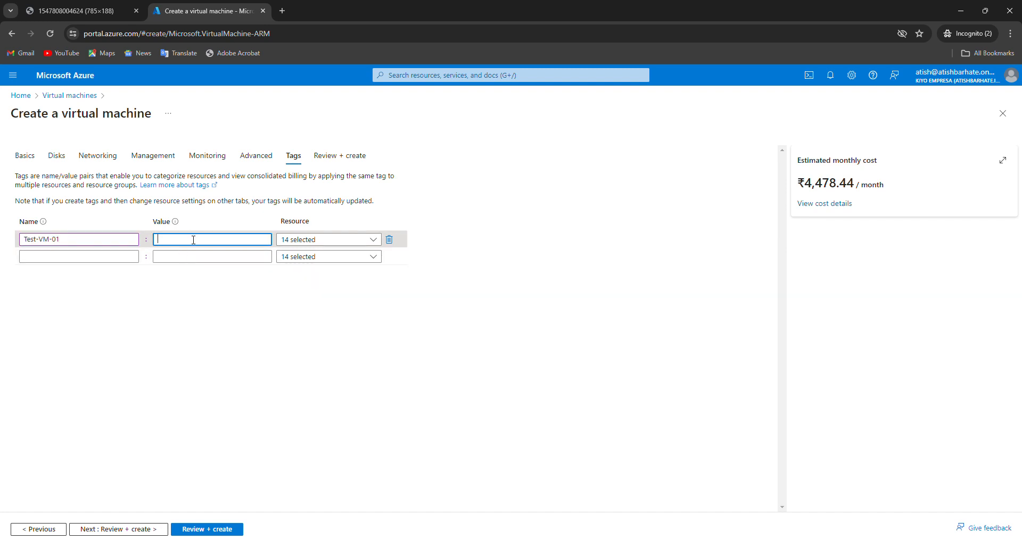
pyautogui.hotkey('ctrl', 'v')
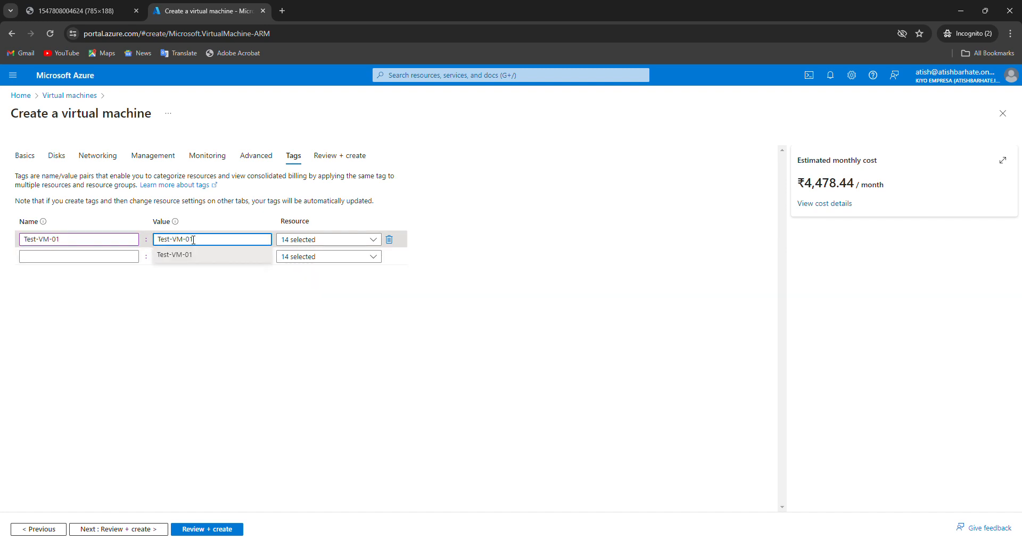
pyautogui.click(225, 256)
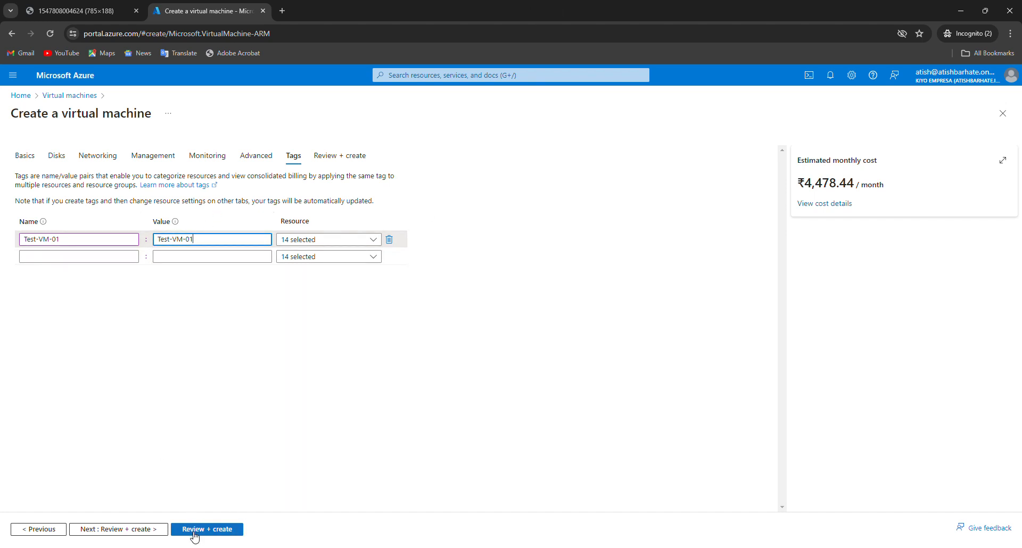
# Review and create the virtual machine, and examine the overview properties of the deployed Test-VM-01 resource
pyautogui.click(147, 529)
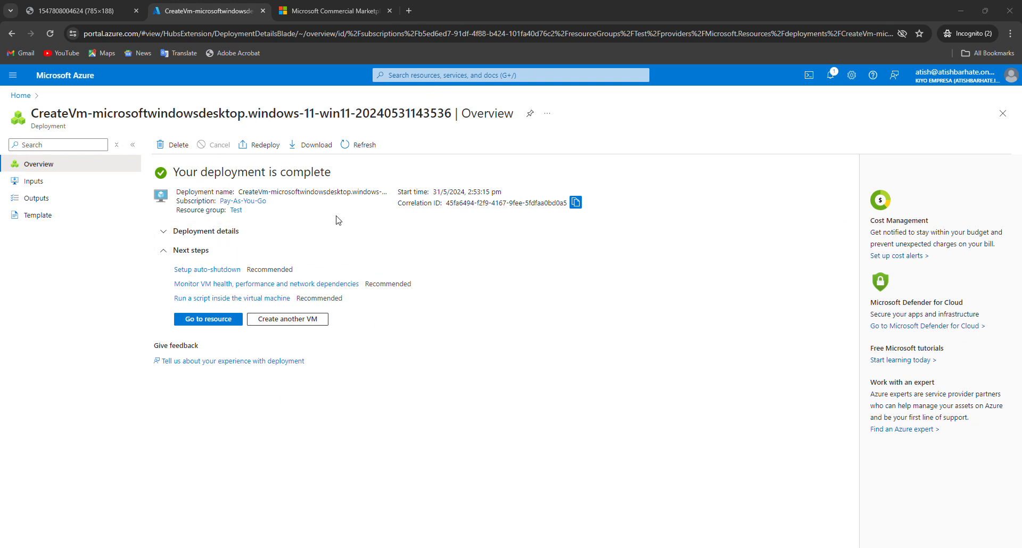
pyautogui.click(213, 322)
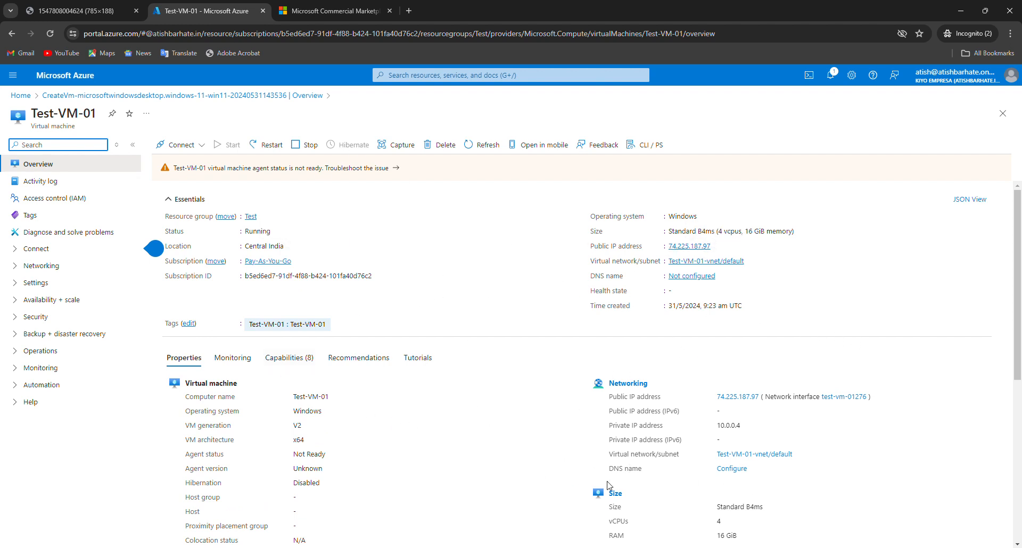
pyautogui.scroll(-5, 551, 485)
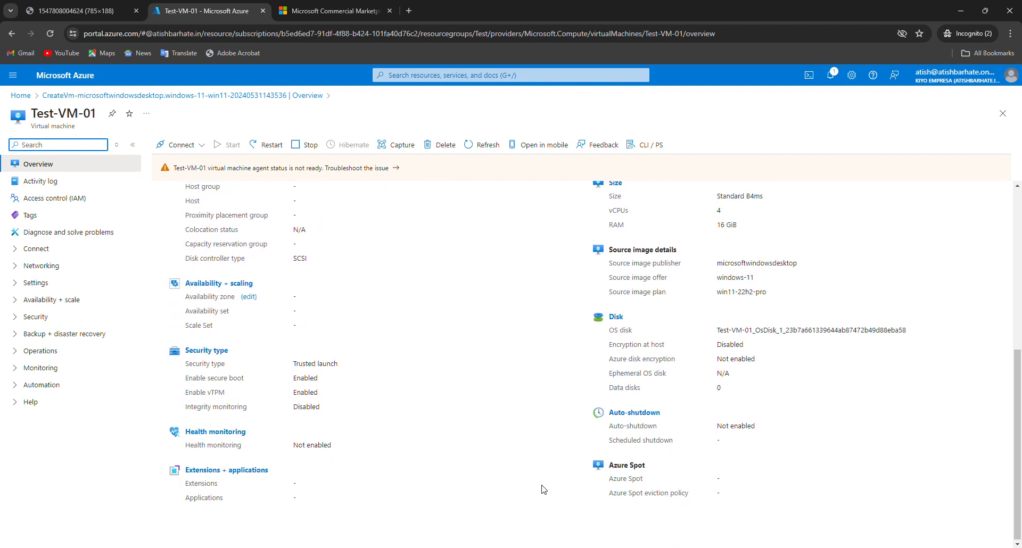
pyautogui.scroll(6, 544, 489)
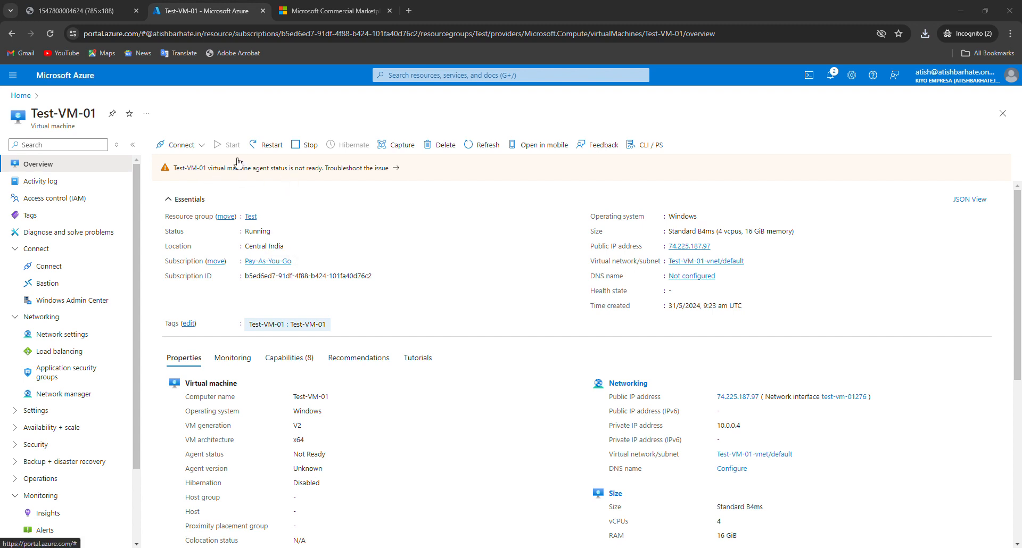
# Reload the Test-VM-01 page and download its native RDP connection file to the Desktop as Test-VM-01 (2)
pyautogui.click(50, 33)
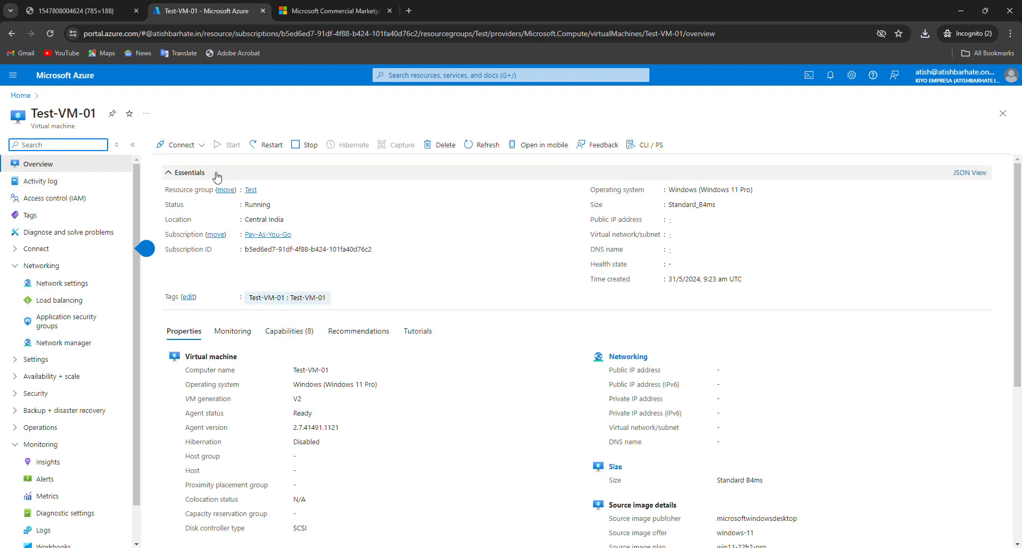
pyautogui.click(179, 145)
pyautogui.click(192, 164)
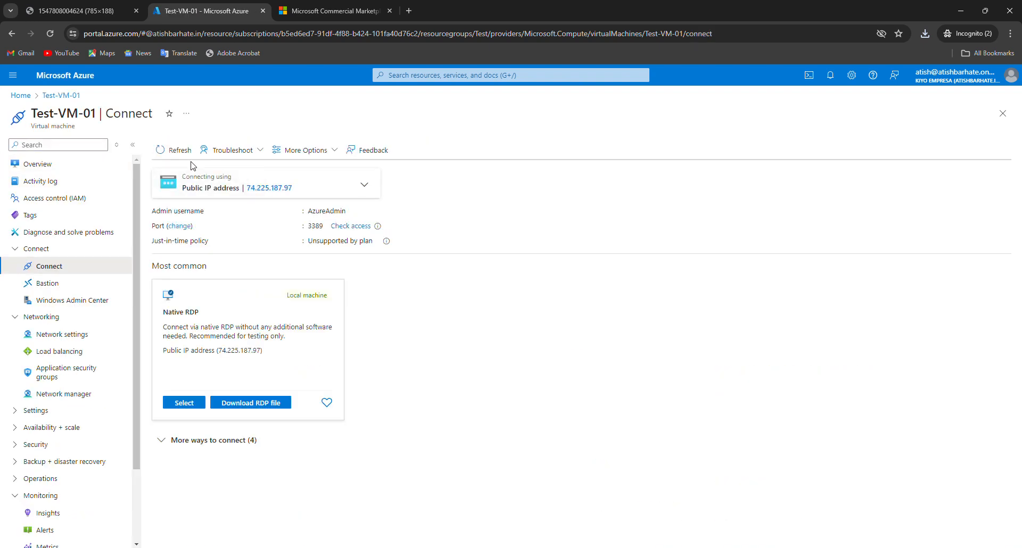
pyautogui.click(245, 406)
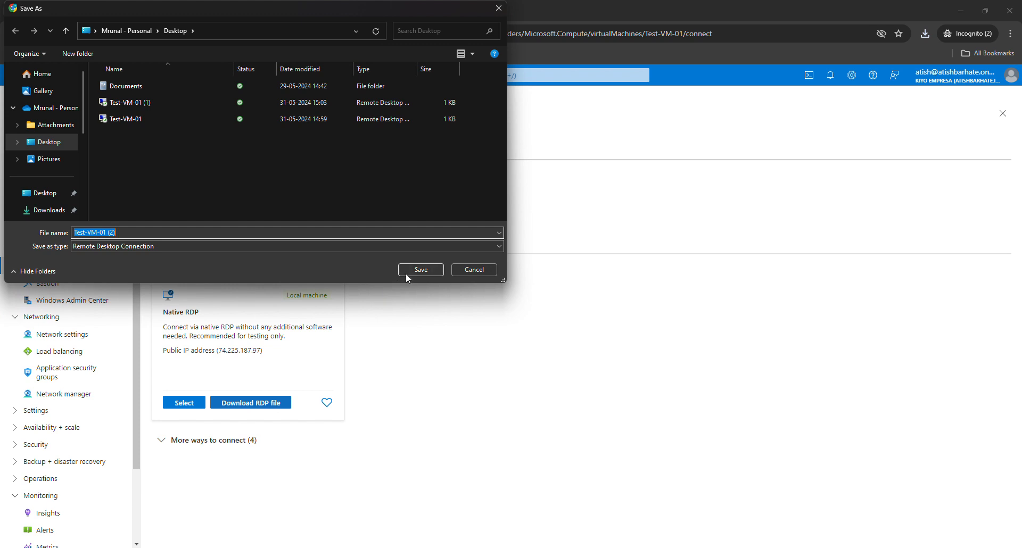
pyautogui.click(412, 269)
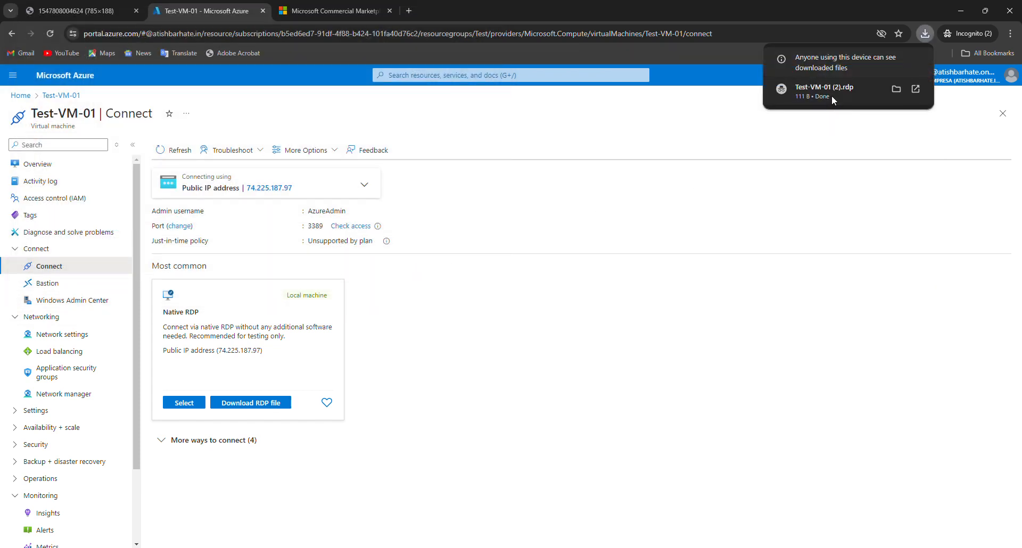
# Open the downloaded RDP file and start the remote desktop session, entering the AzureAdmin account password and confirming the connection prompts
pyautogui.click(811, 94)
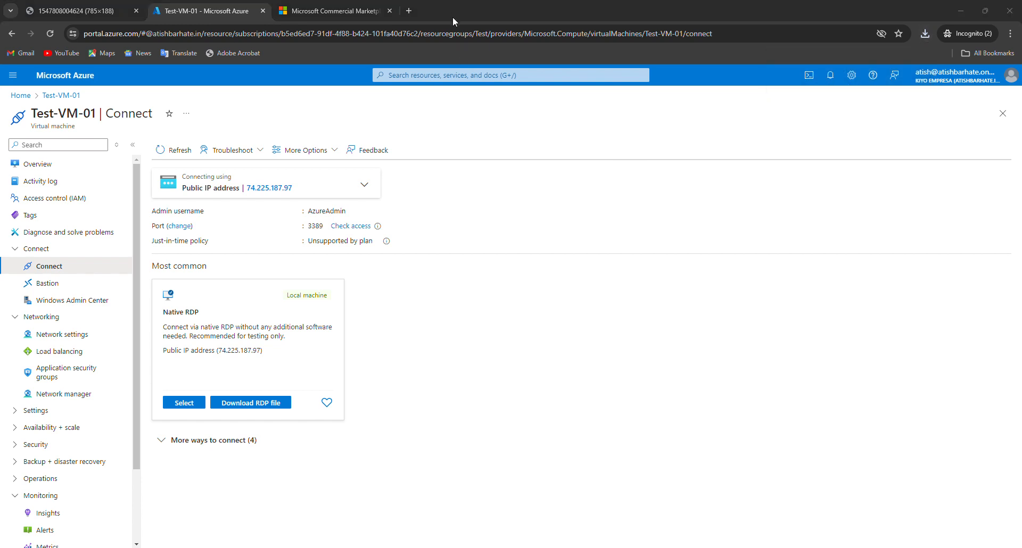
pyautogui.click(580, 337)
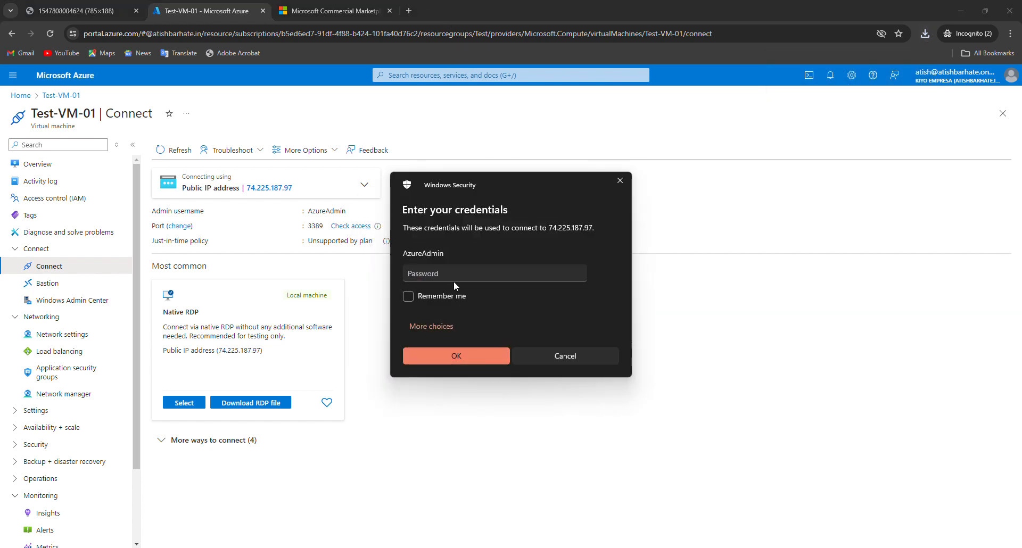
pyautogui.hotkey('ctrl', 'v')
pyautogui.click(476, 356)
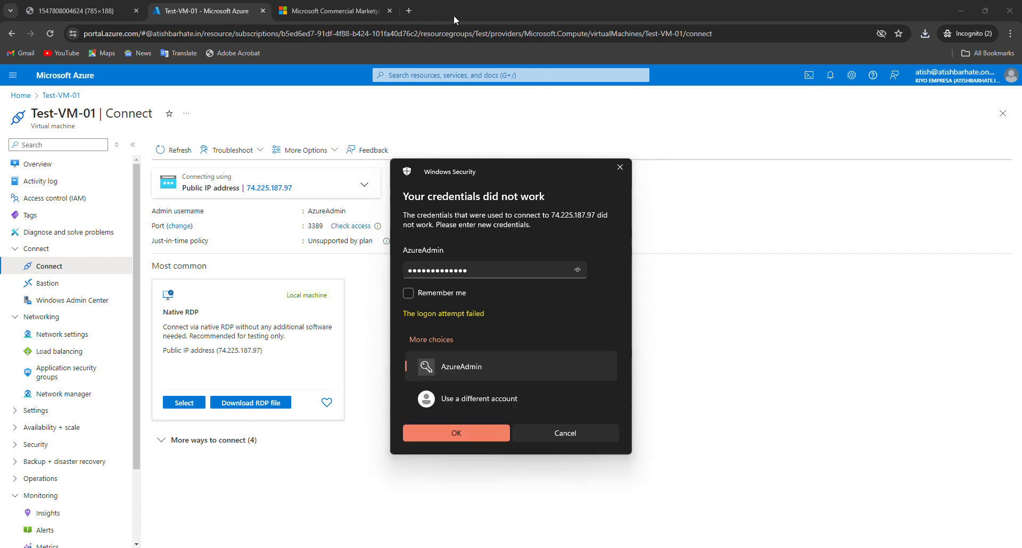
pyautogui.click(470, 433)
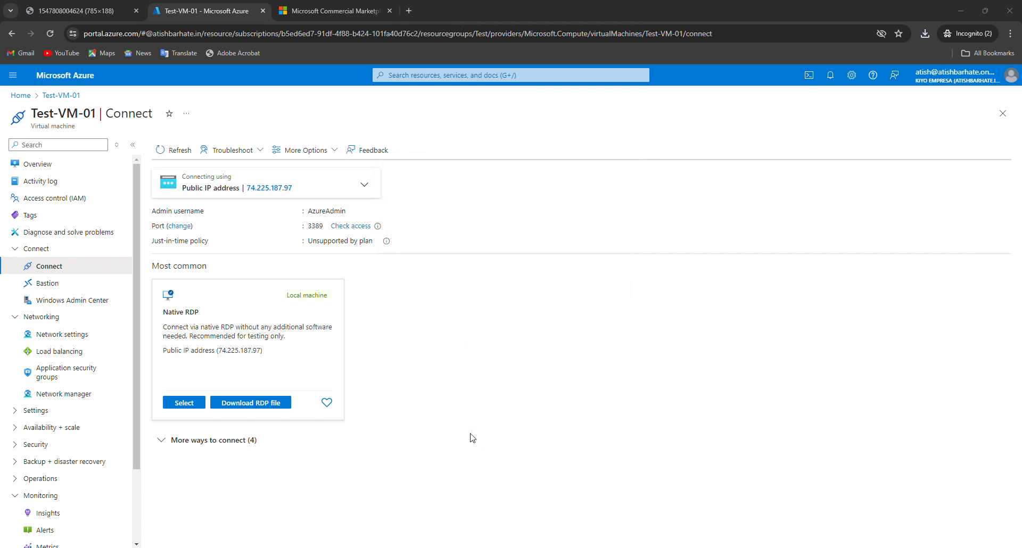
pyautogui.click(548, 367)
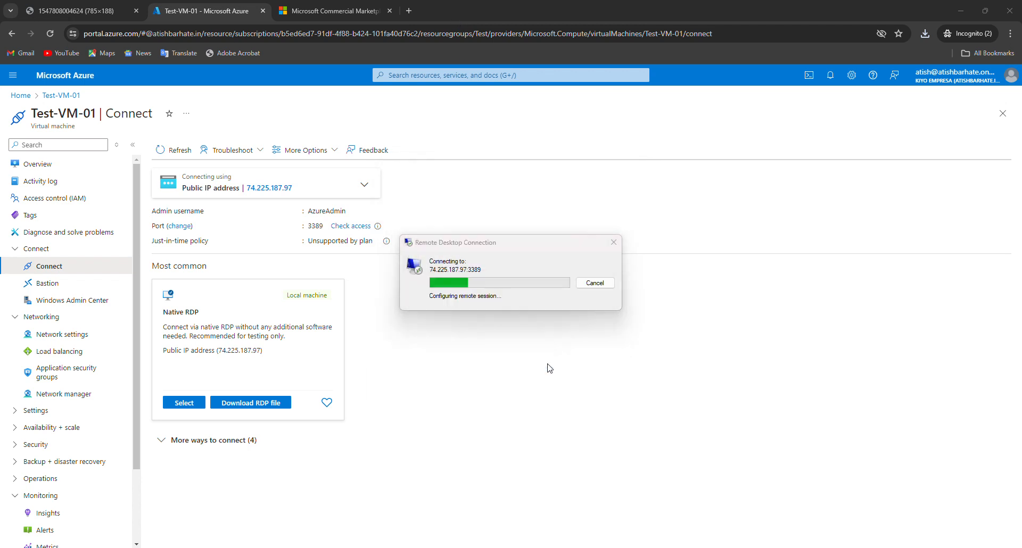